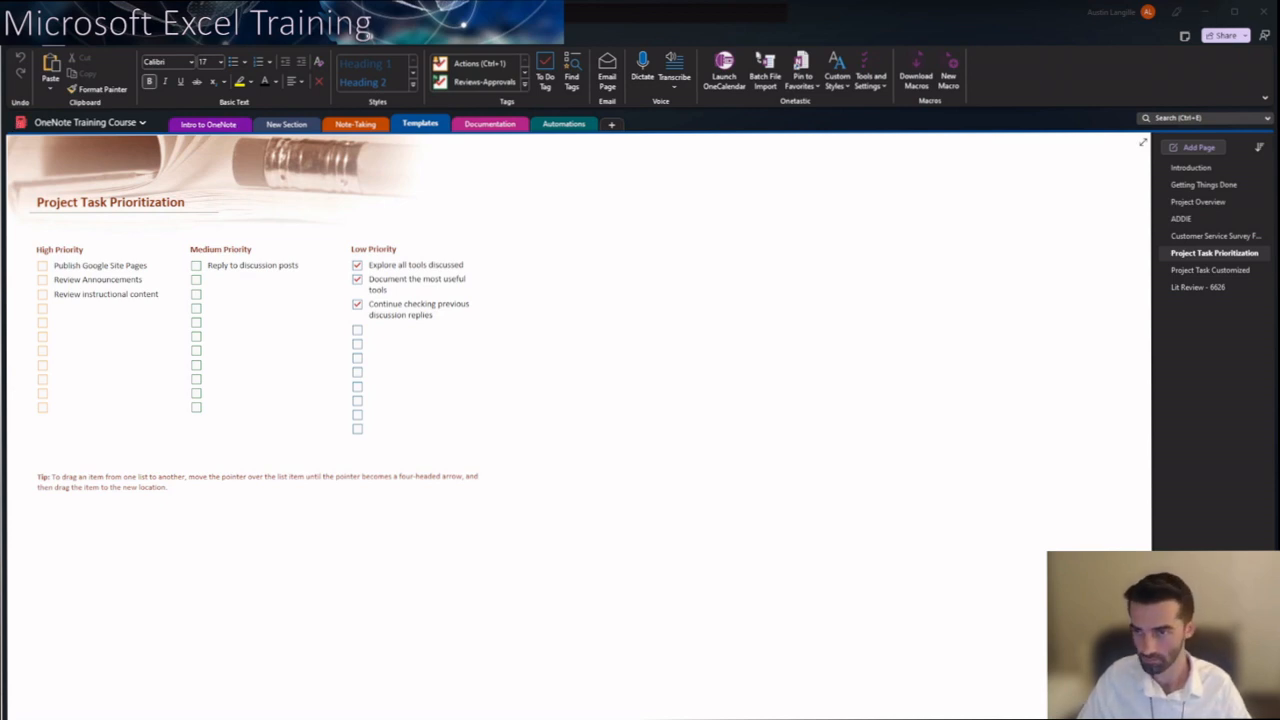
Add a new page based on the Prioritized To Do List template from the Planners category.
left_click(88, 36)
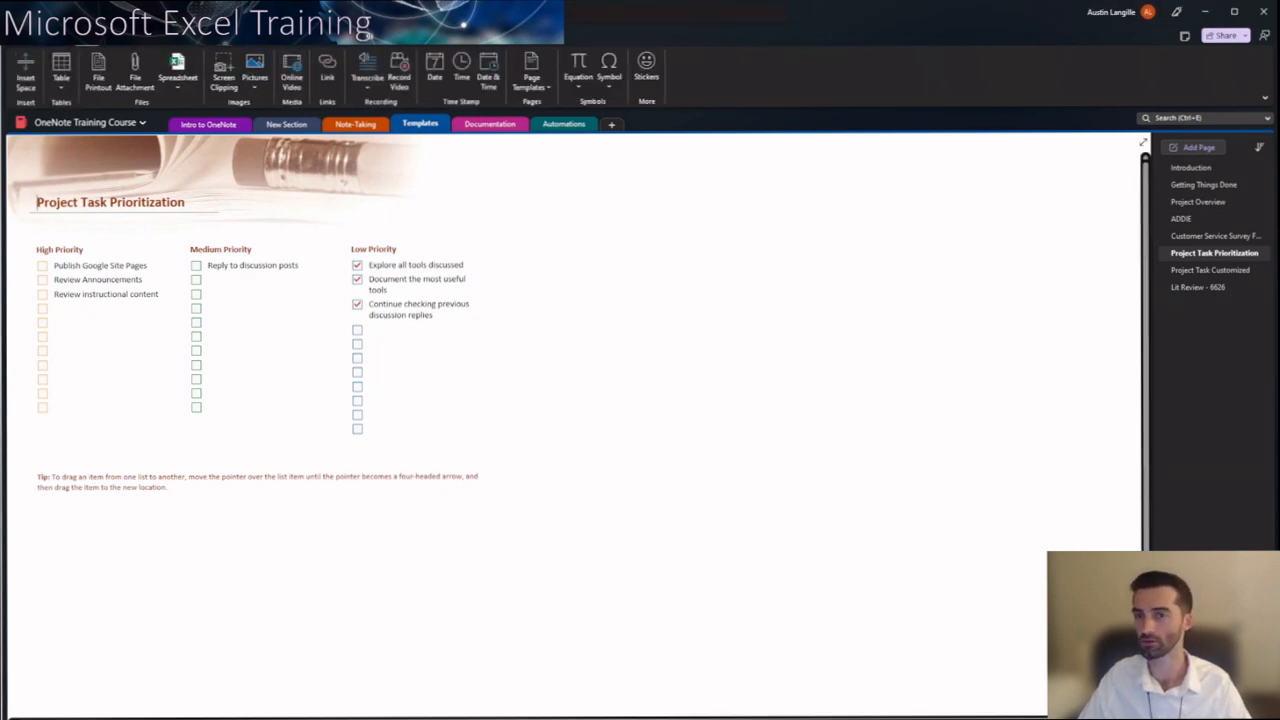
left_click(531, 78)
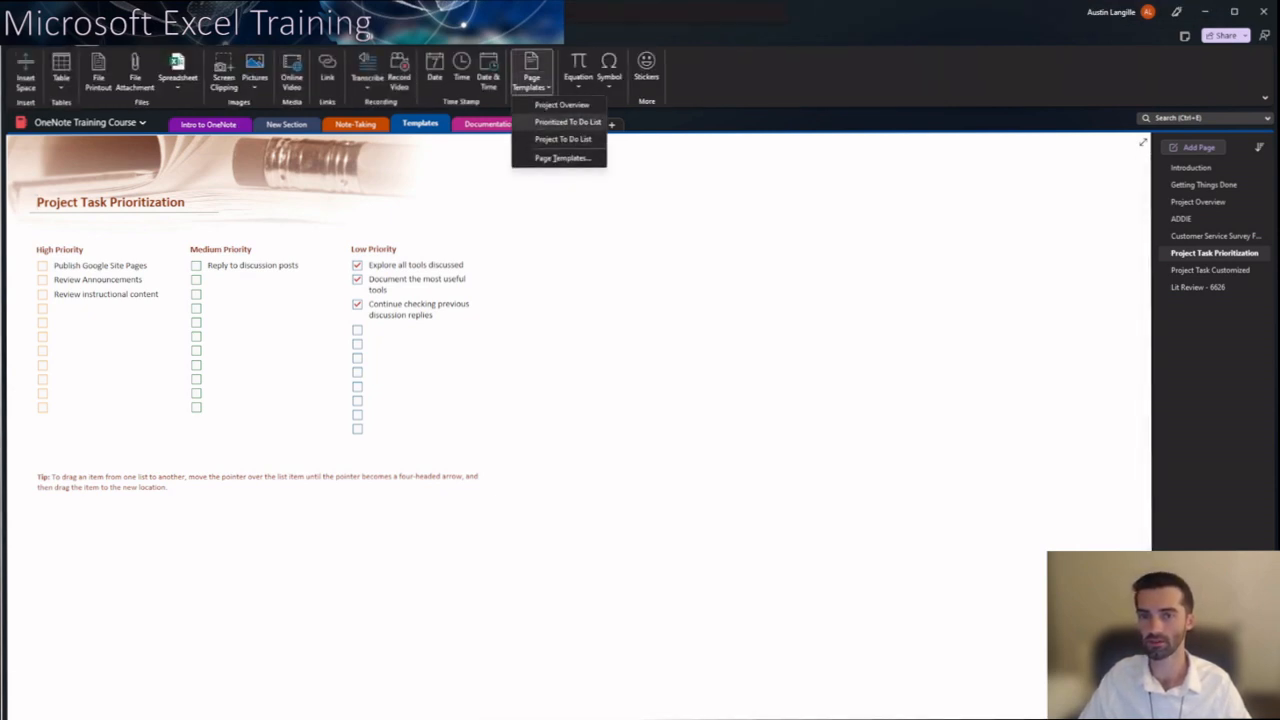
left_click(562, 158)
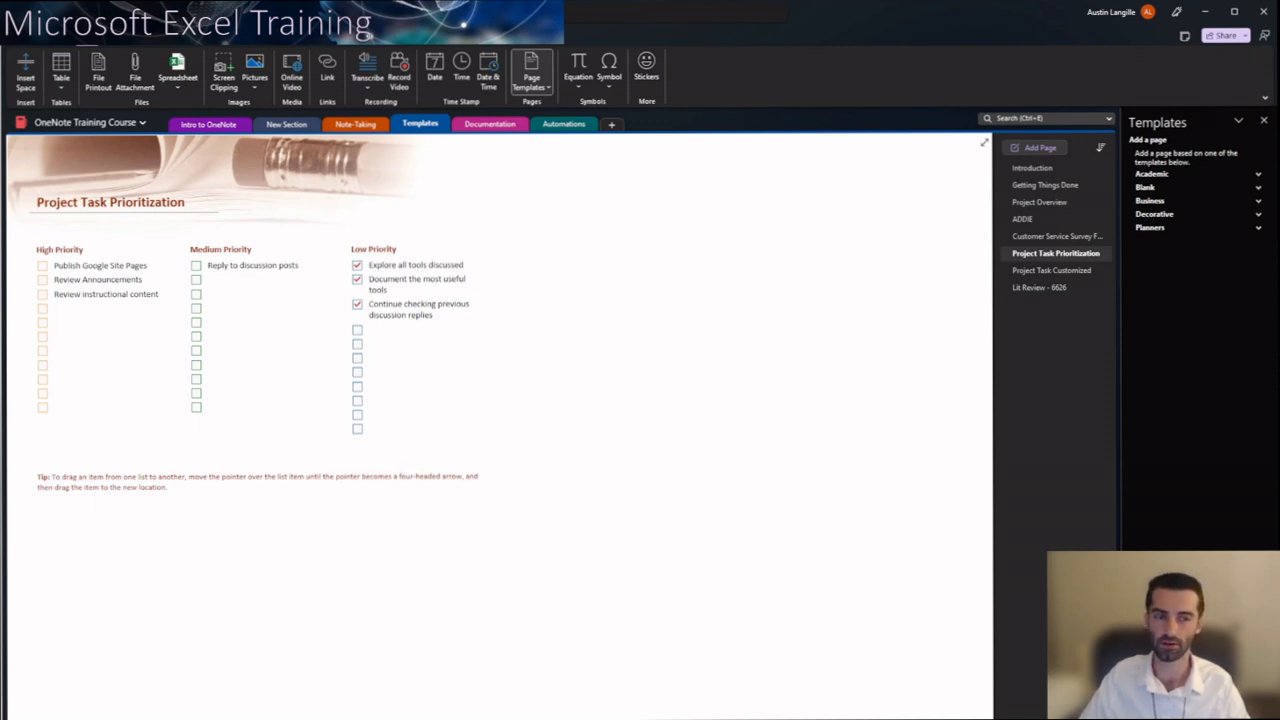
left_click(1258, 228)
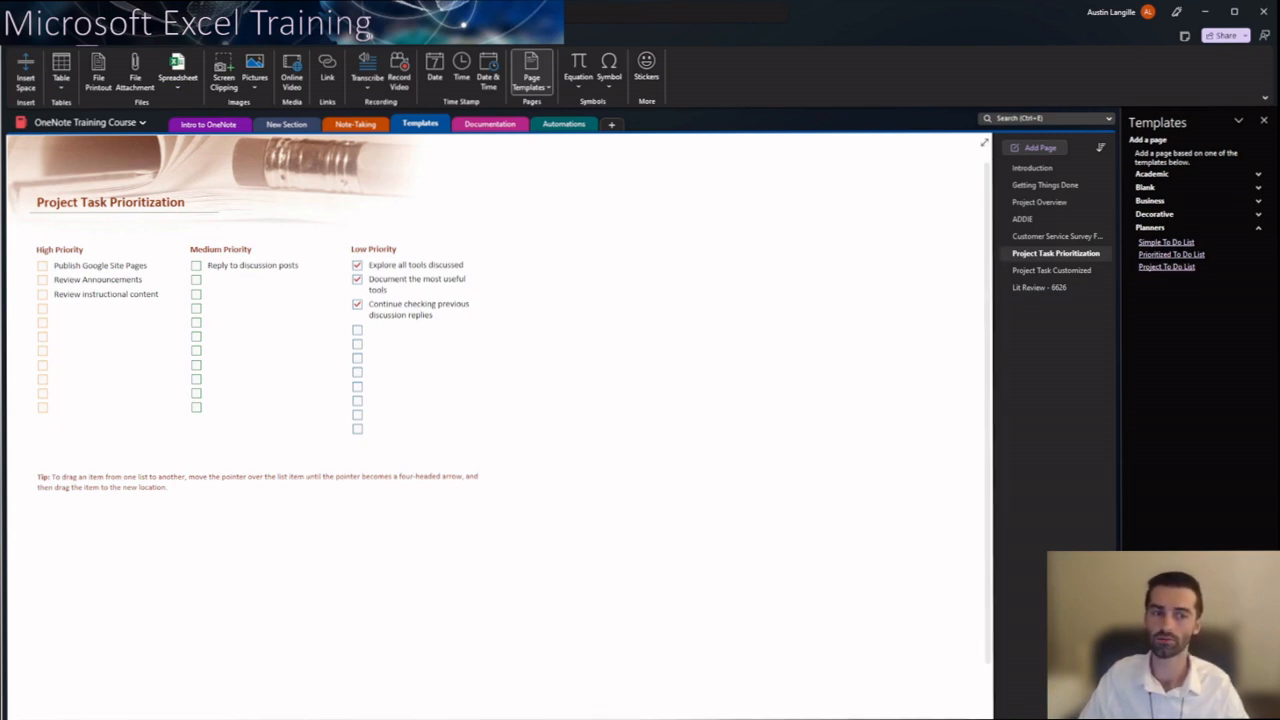
left_click(1171, 255)
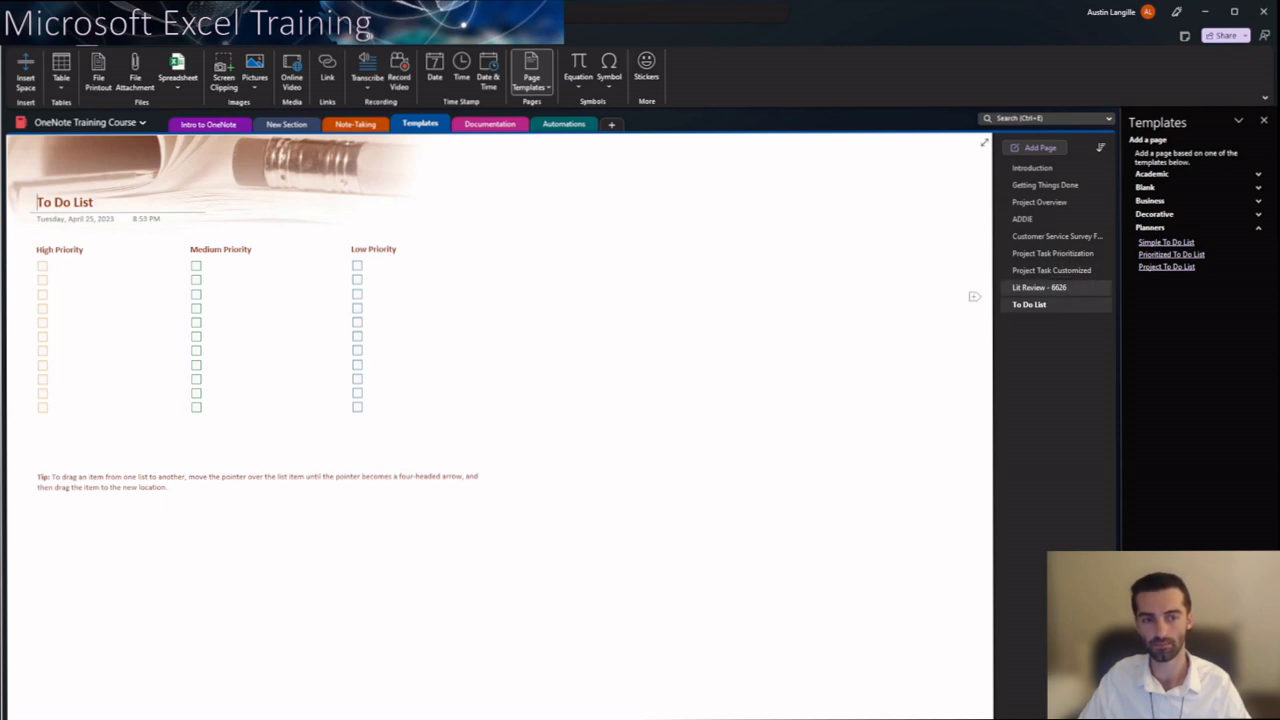
Examine the Project Task Prioritization page and the current and archive task lists on the Project Task Customized page.
left_click(1055, 253)
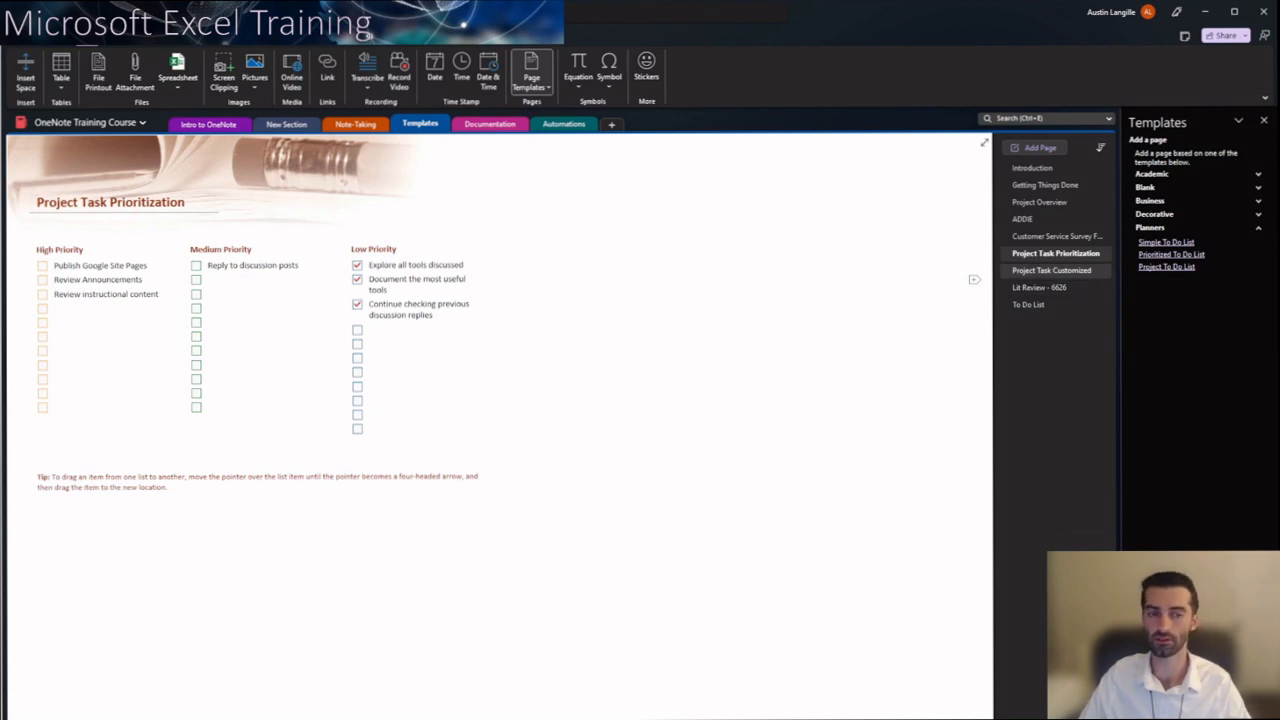
left_click(1052, 271)
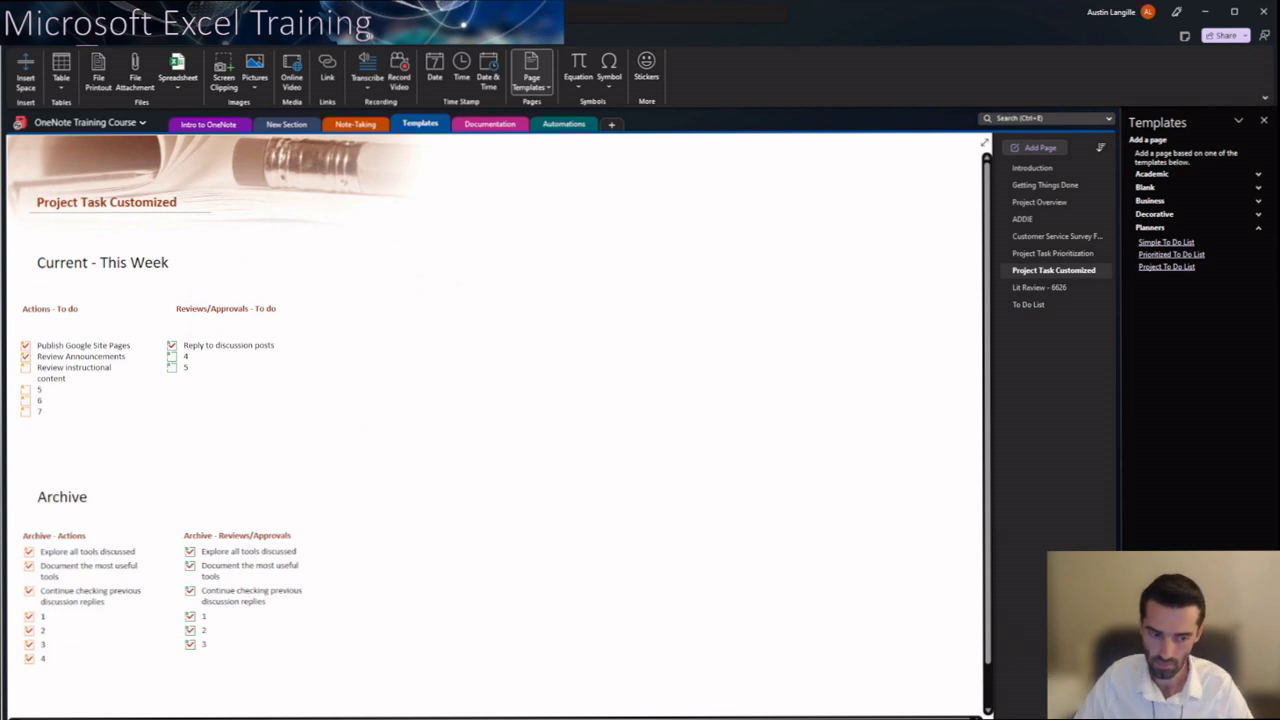
scroll(240, 225, "down", 3)
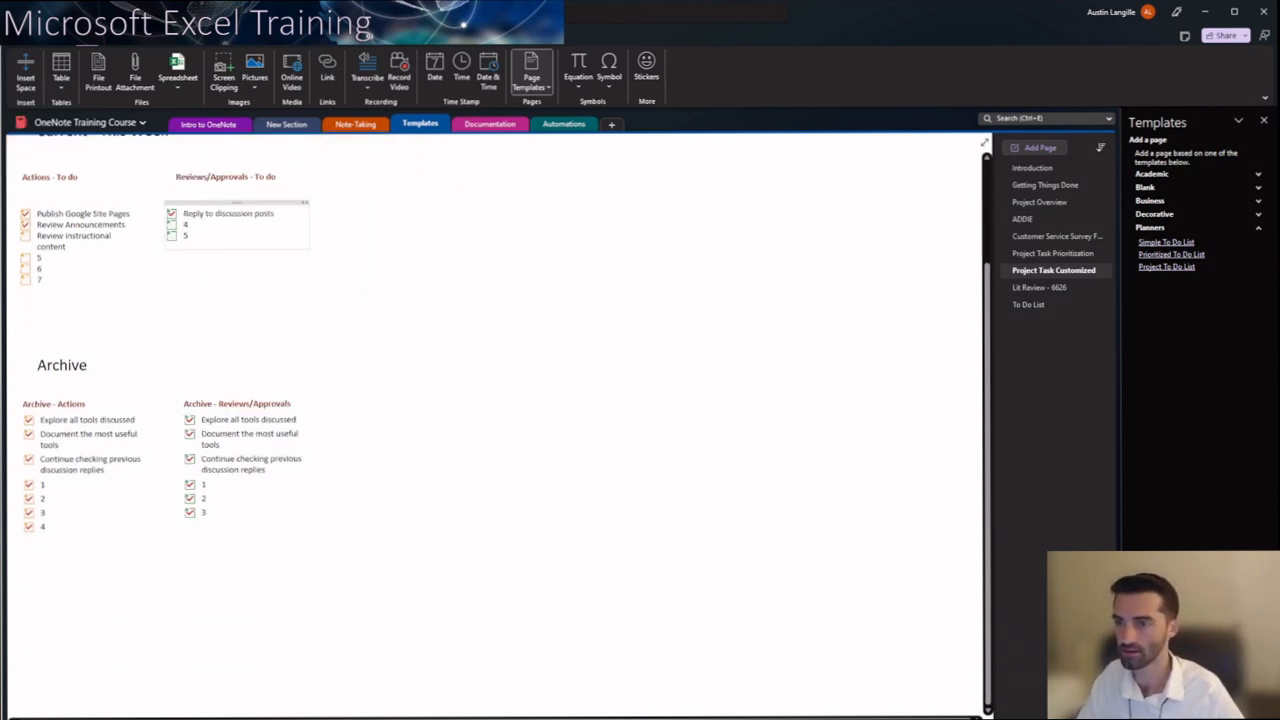
scroll(240, 225, "up", 3)
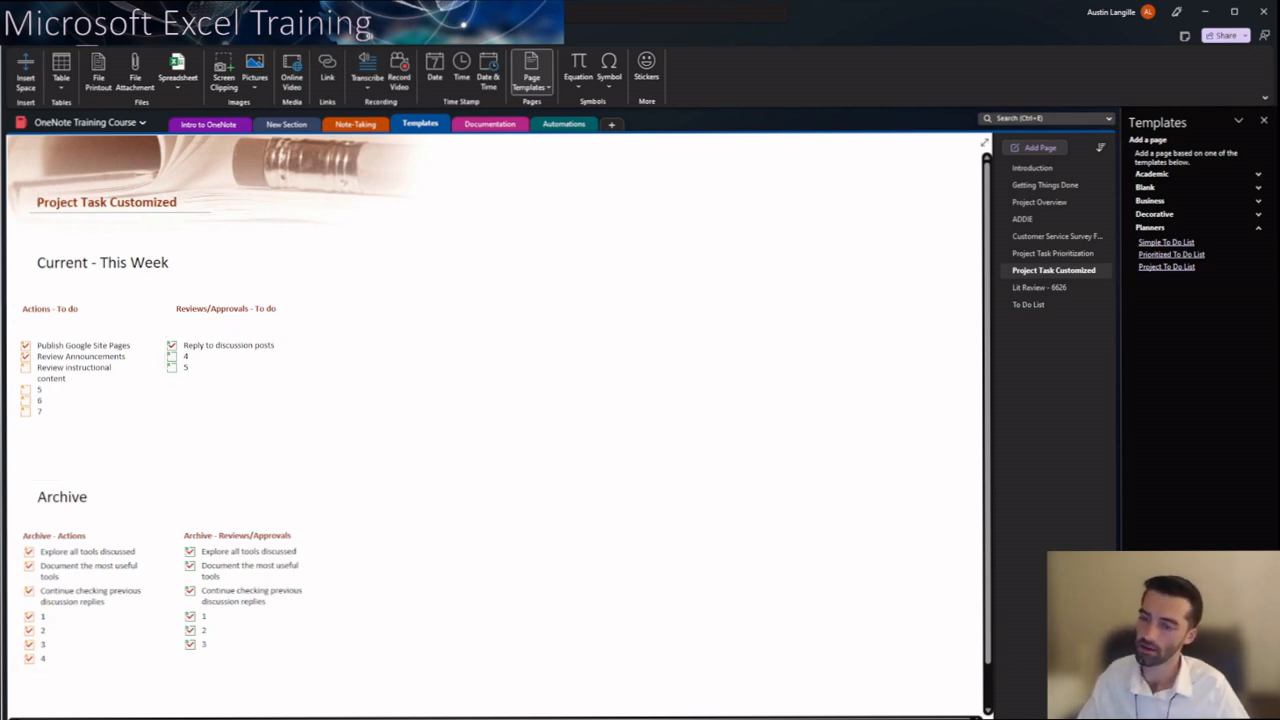
scroll(300, 450, "down", 1)
scroll(300, 450, "up", 1)
scroll(300, 450, "down", 1)
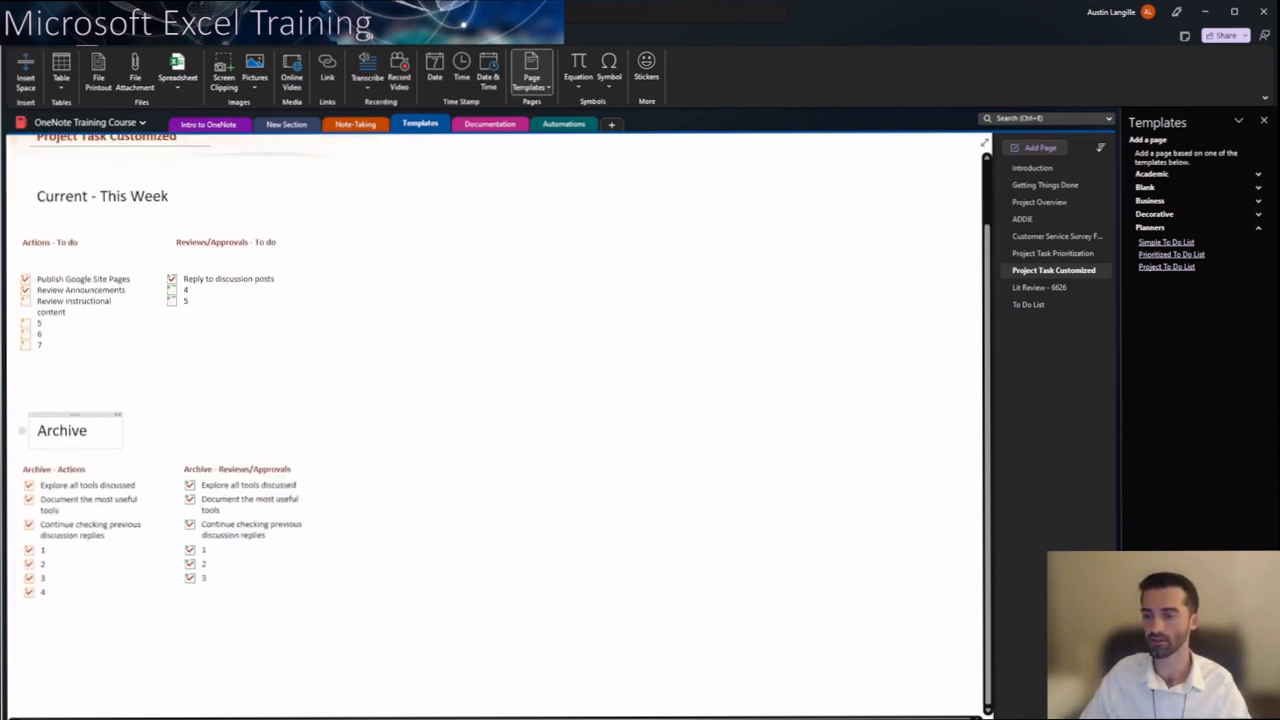
scroll(245, 450, "down", 1)
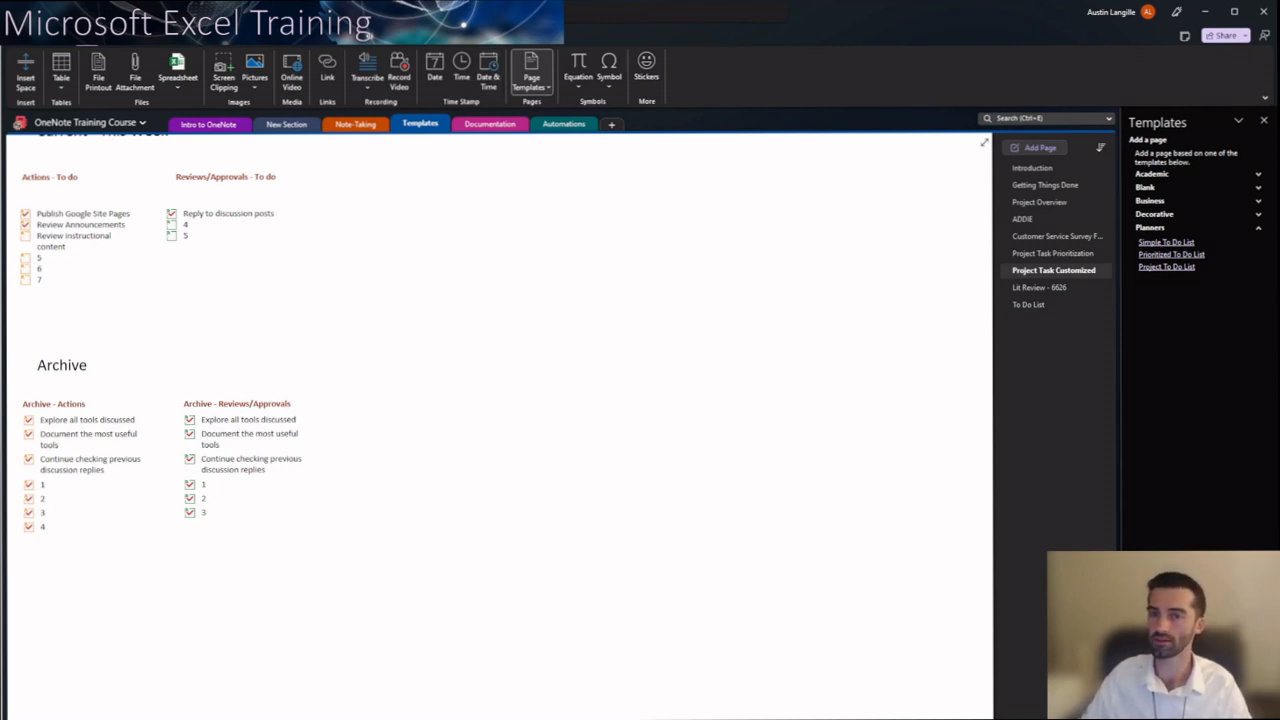
Open the Tags Summary for the notebook's tagged items alongside the Project Task Customized page.
left_click(53, 37)
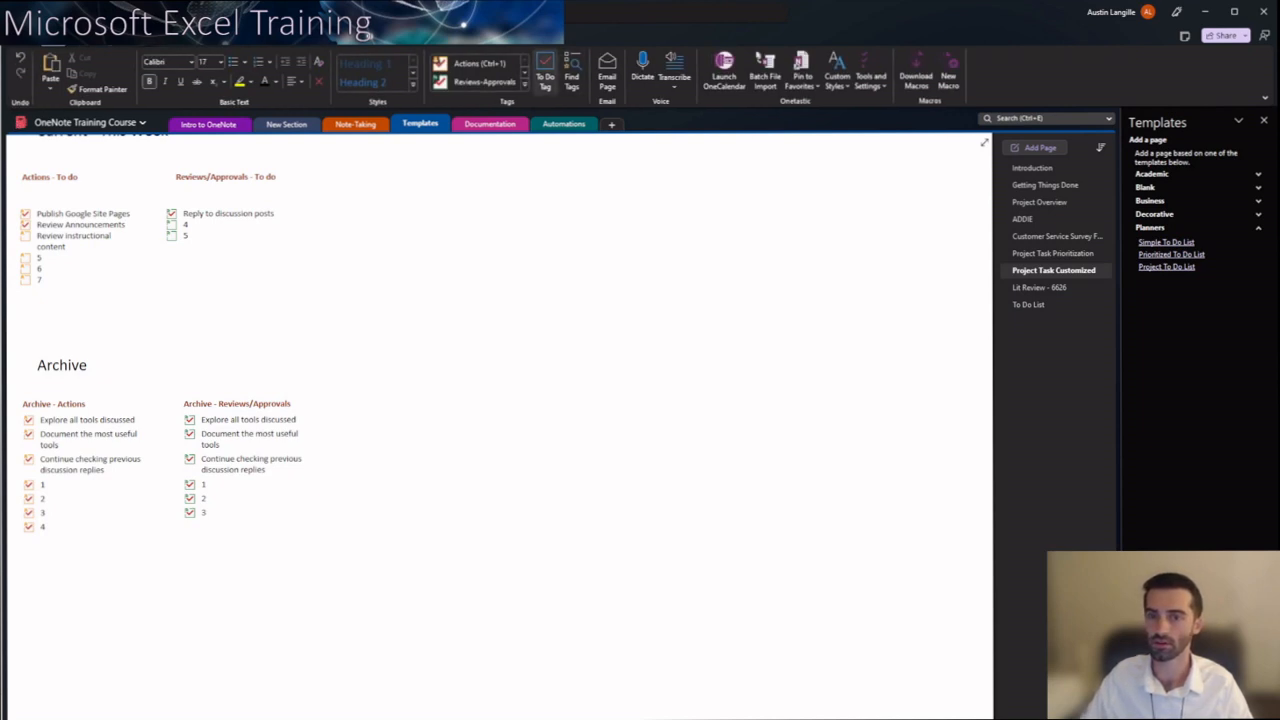
left_click(571, 72)
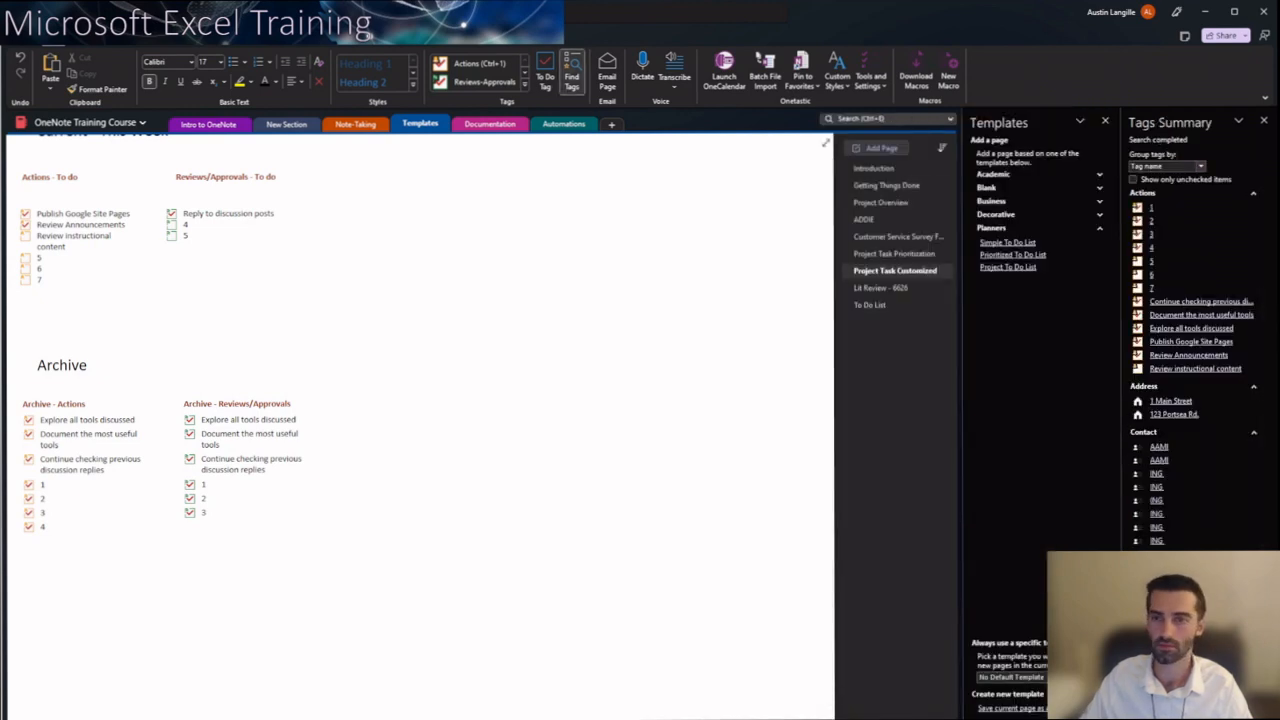
scroll(420, 427, "up", 2)
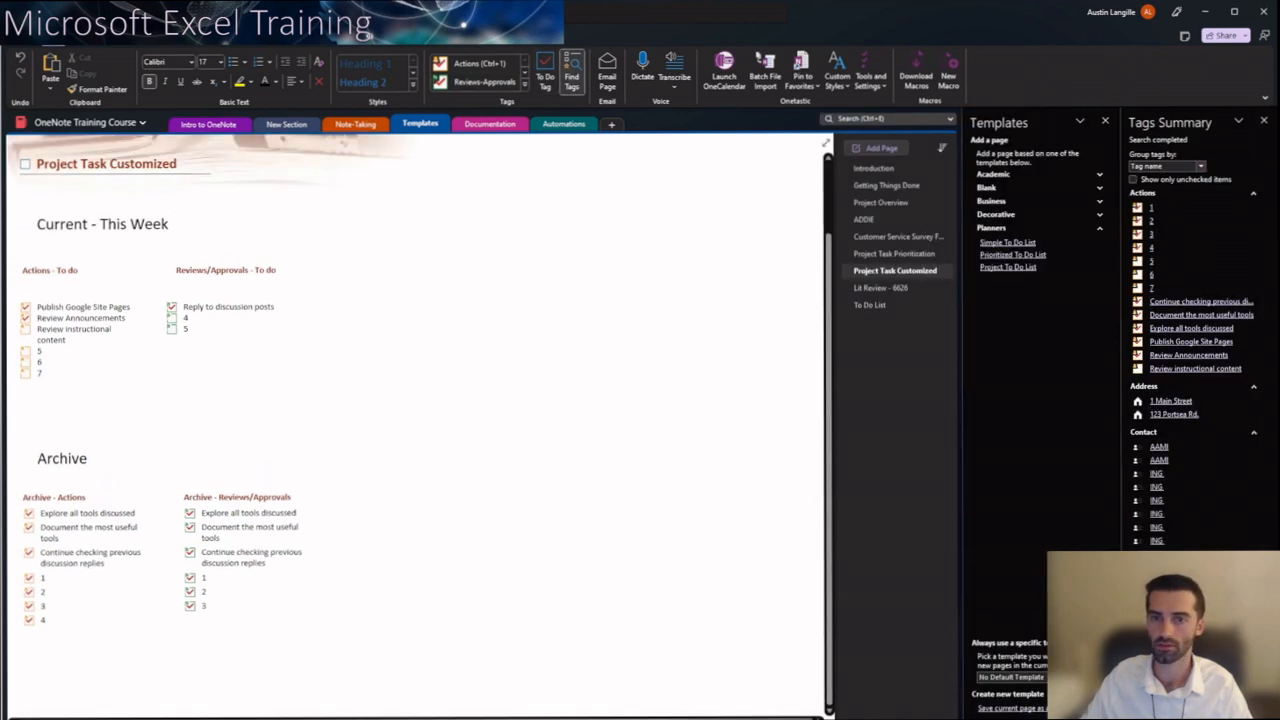
Look through the available tags, from Actions and Reviews-Approvals to Question and Remember for later.
left_click(524, 73)
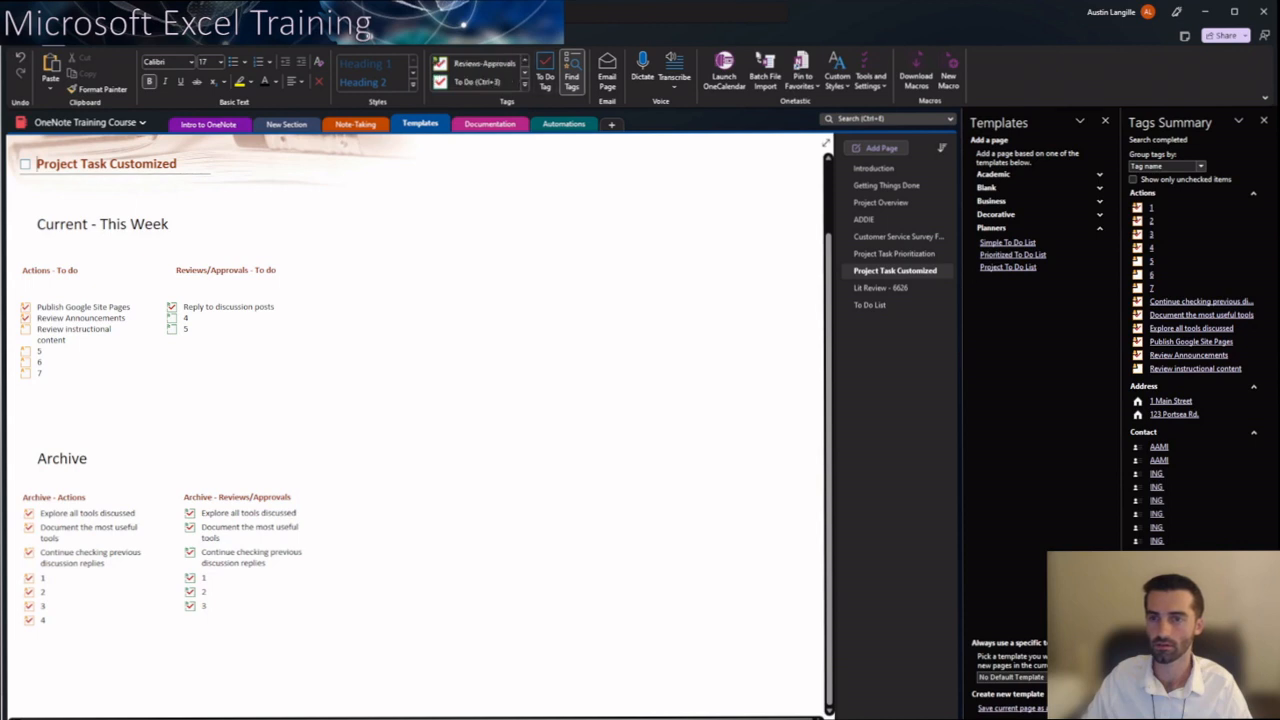
left_click(524, 73)
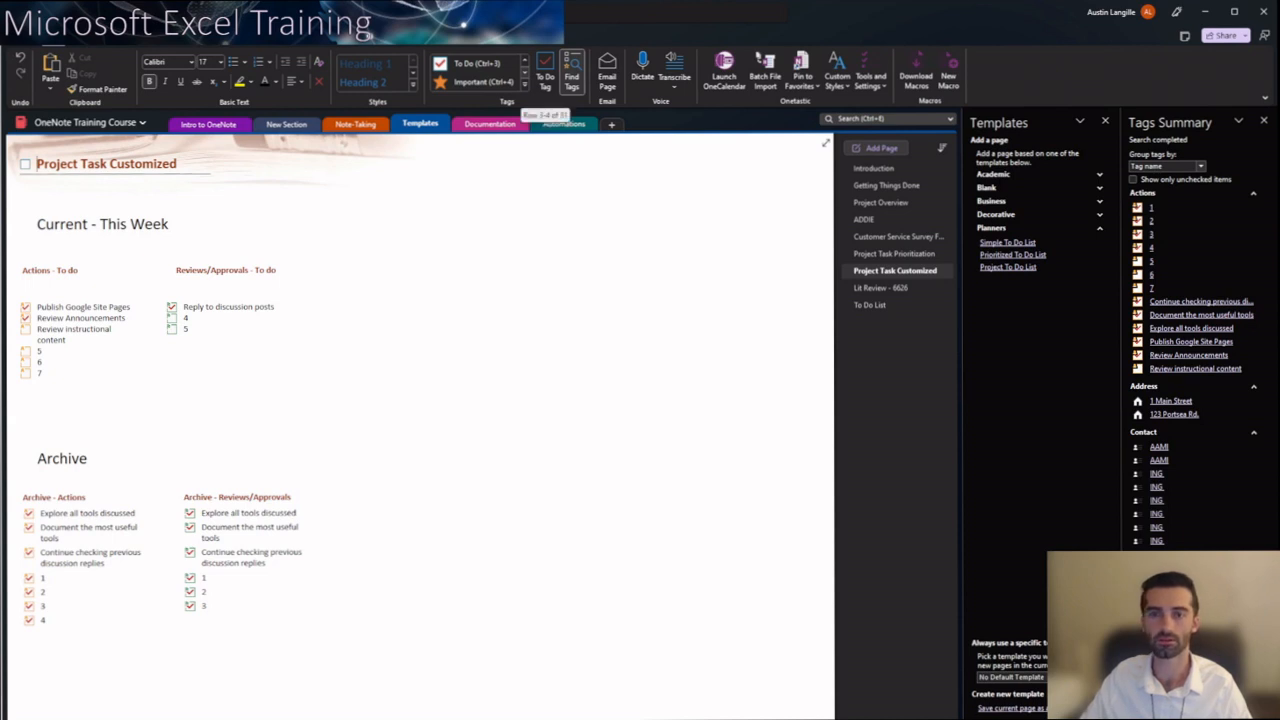
left_click(524, 73)
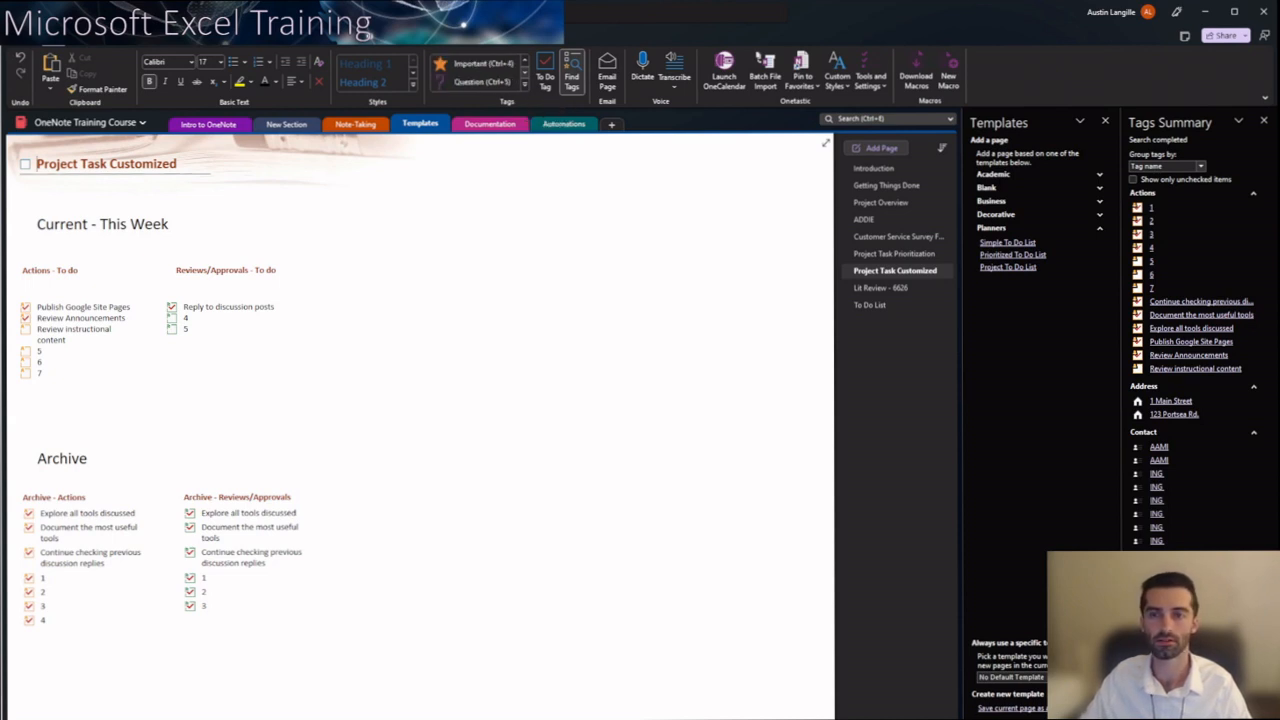
left_click(524, 73)
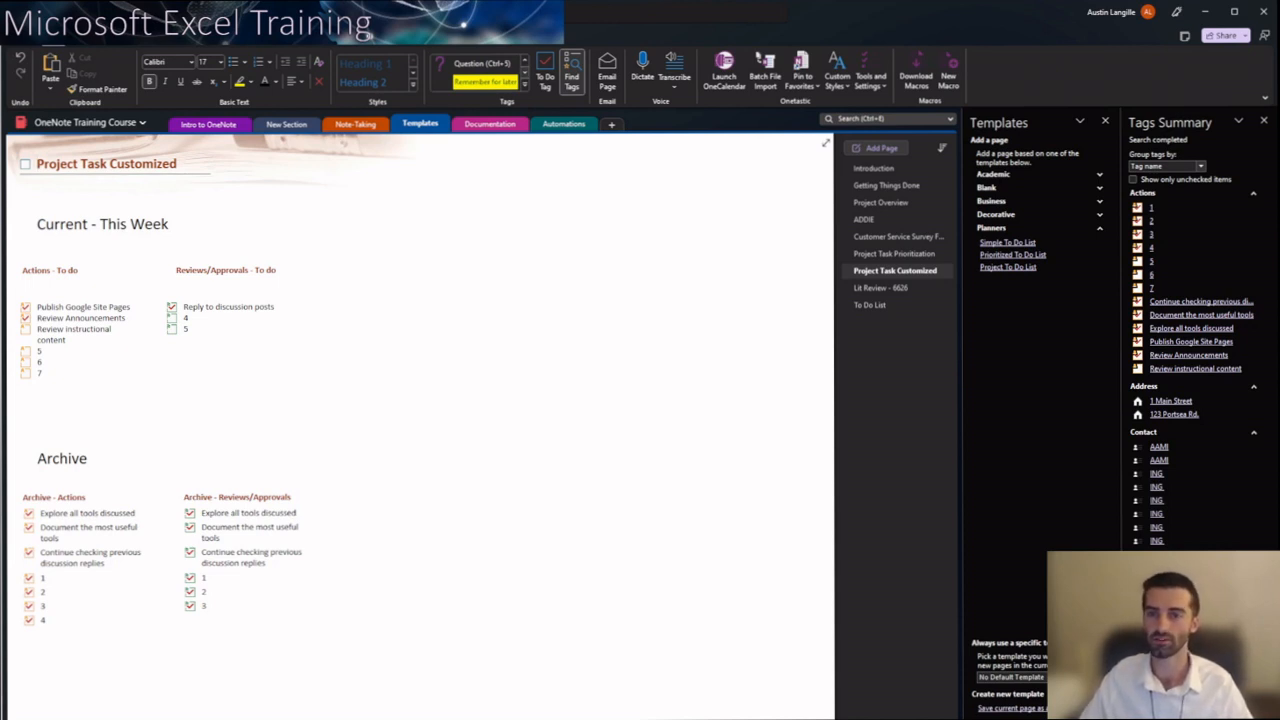
left_click(524, 61)
left_click(524, 61)
left_click(524, 61)
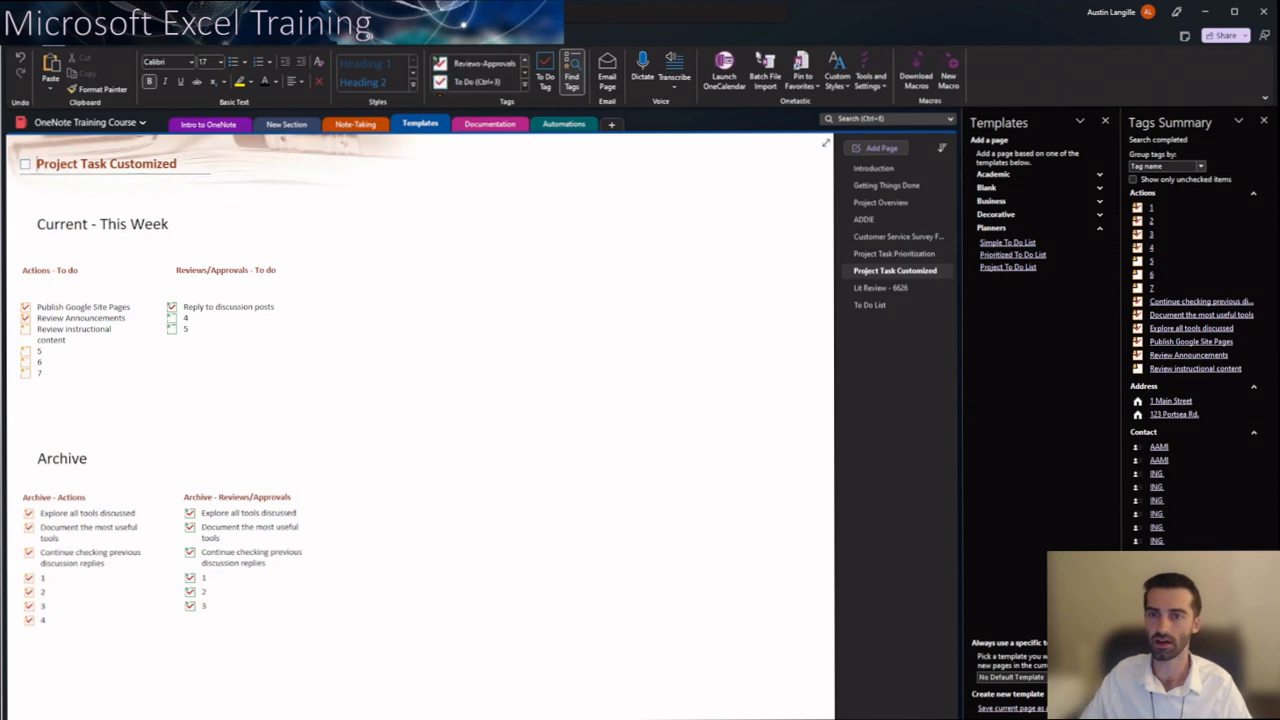
left_click(524, 61)
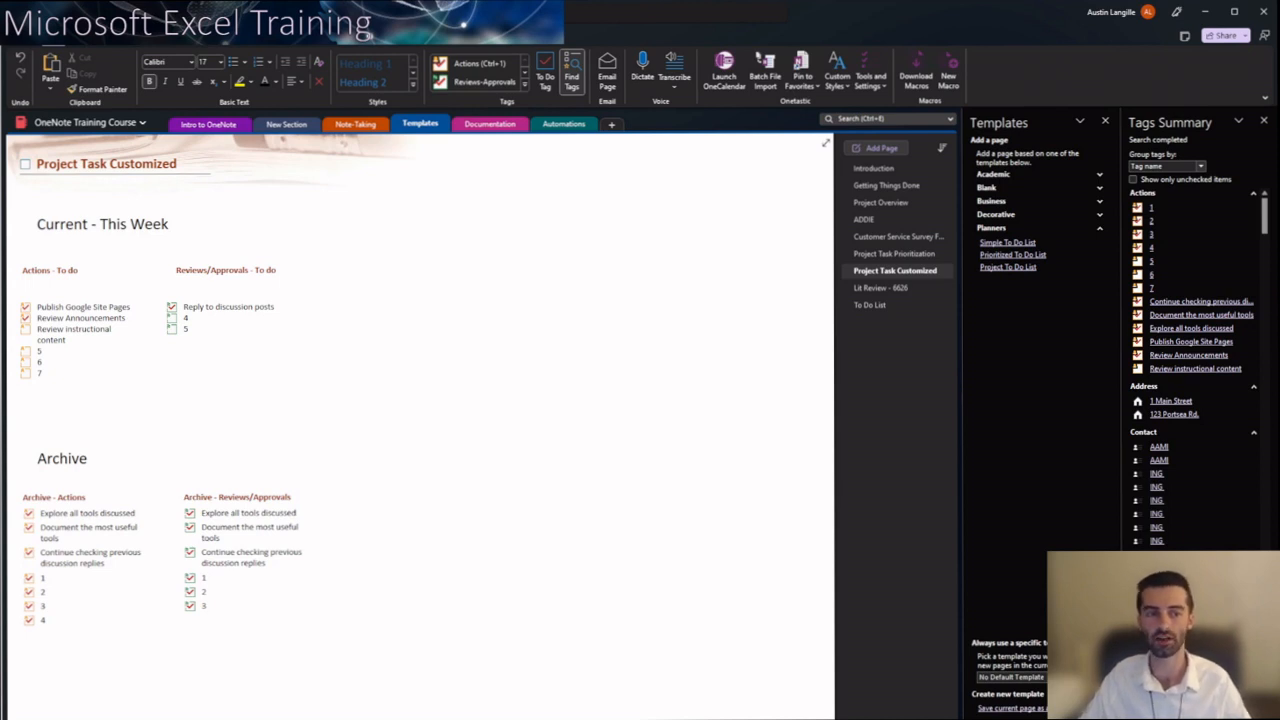
Narrow the scope of the tags search and examine the tagged items grouped by tag name.
scroll(1190, 370, "down", 3)
scroll(1190, 350, "down", 9)
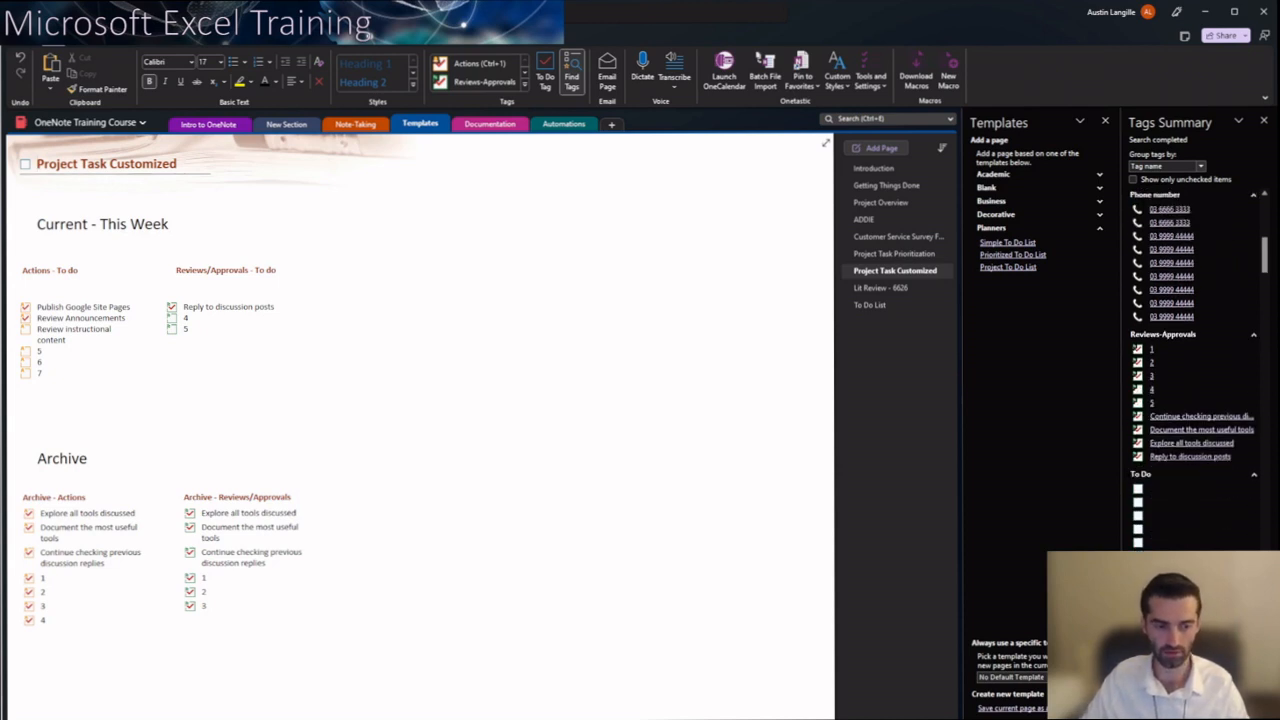
left_click(1185, 672)
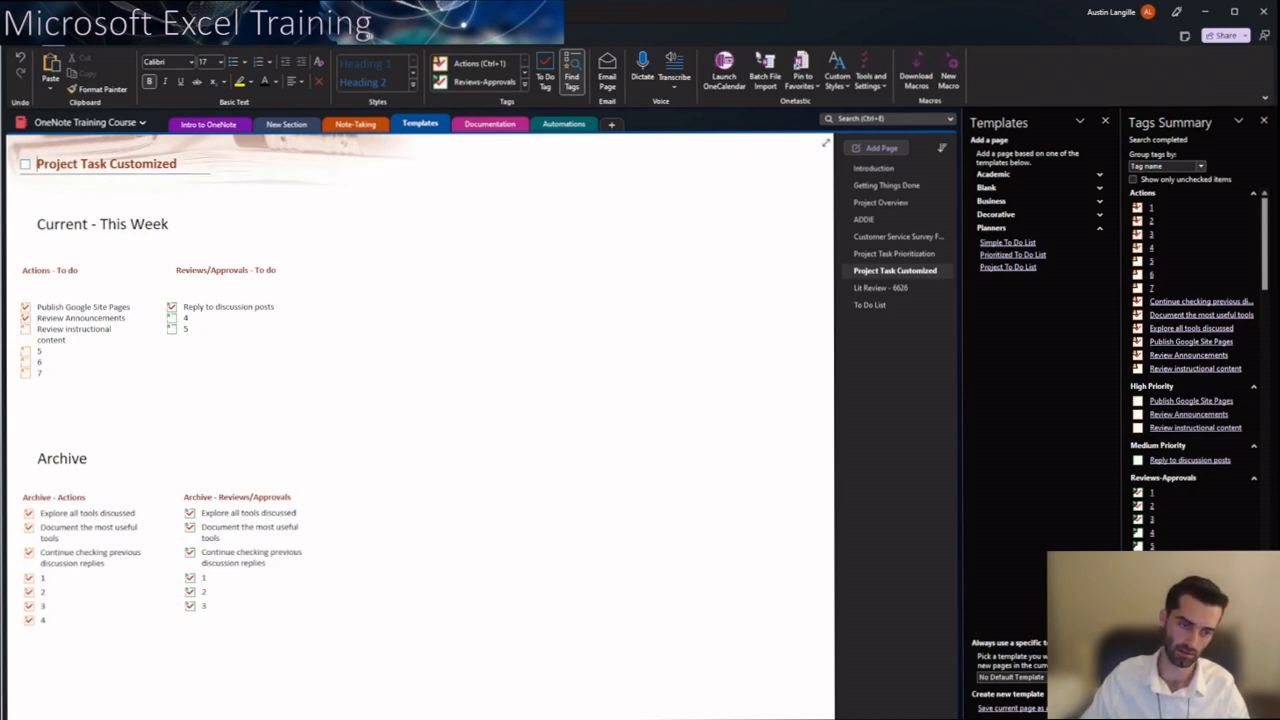
scroll(1195, 365, "down", 4)
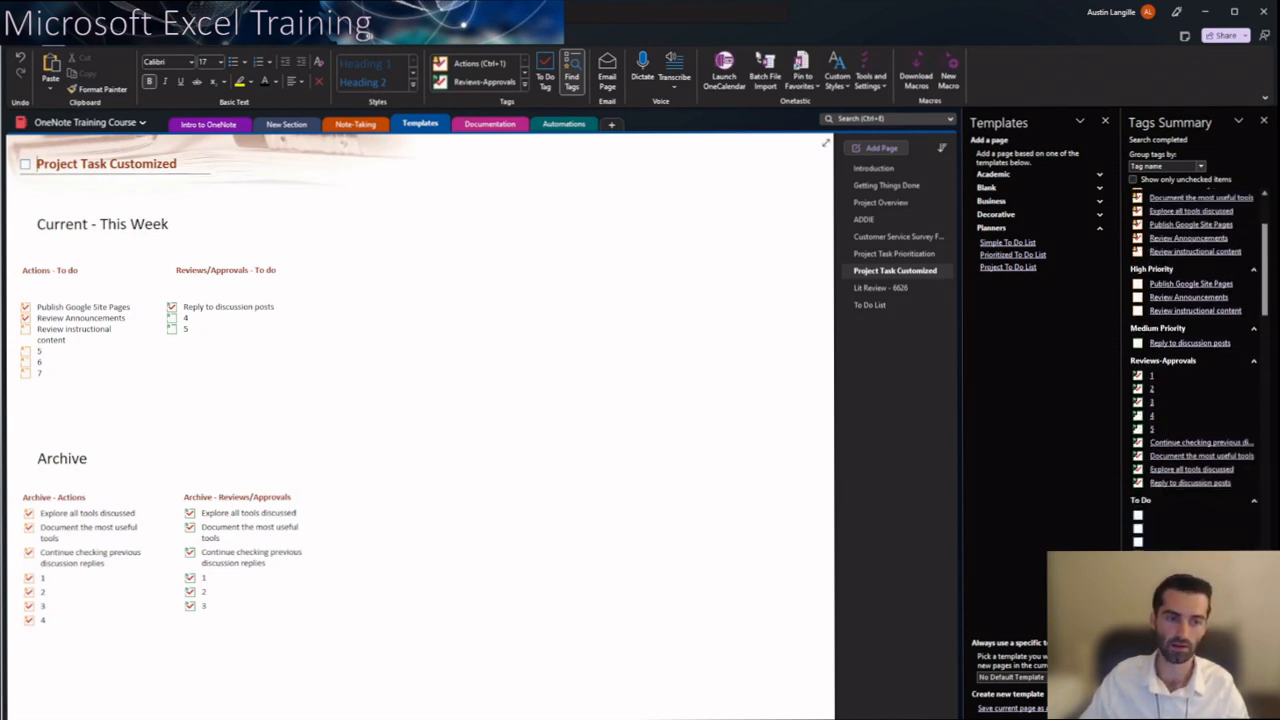
scroll(1195, 365, "down", 1)
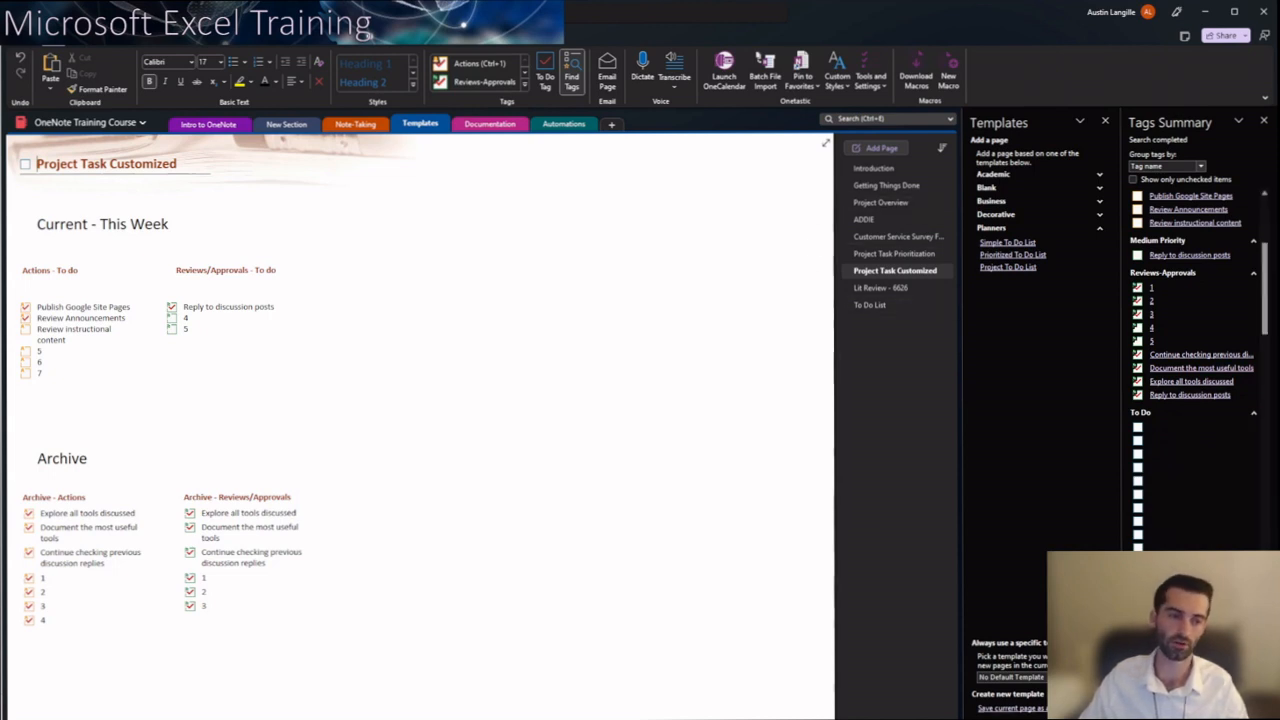
scroll(1195, 365, "up", 4)
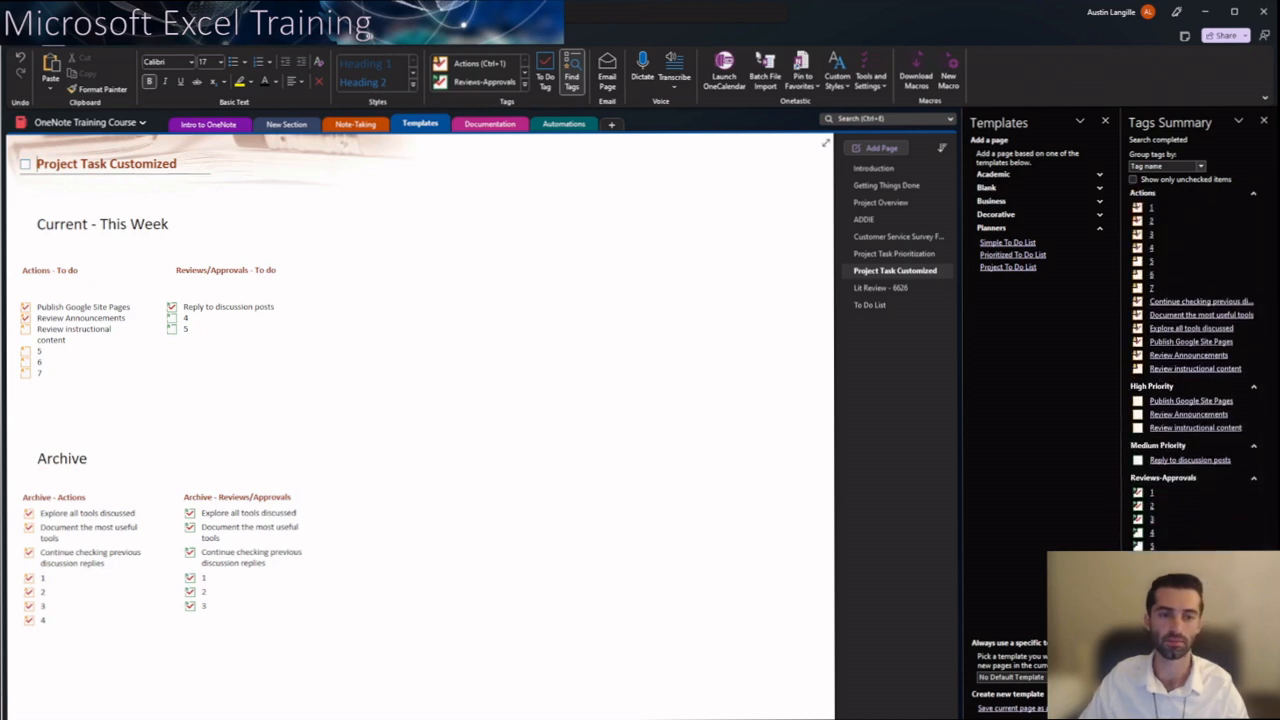
Compare the blank To Do List page with the filled-in Project Task Prioritization page.
left_click(871, 305)
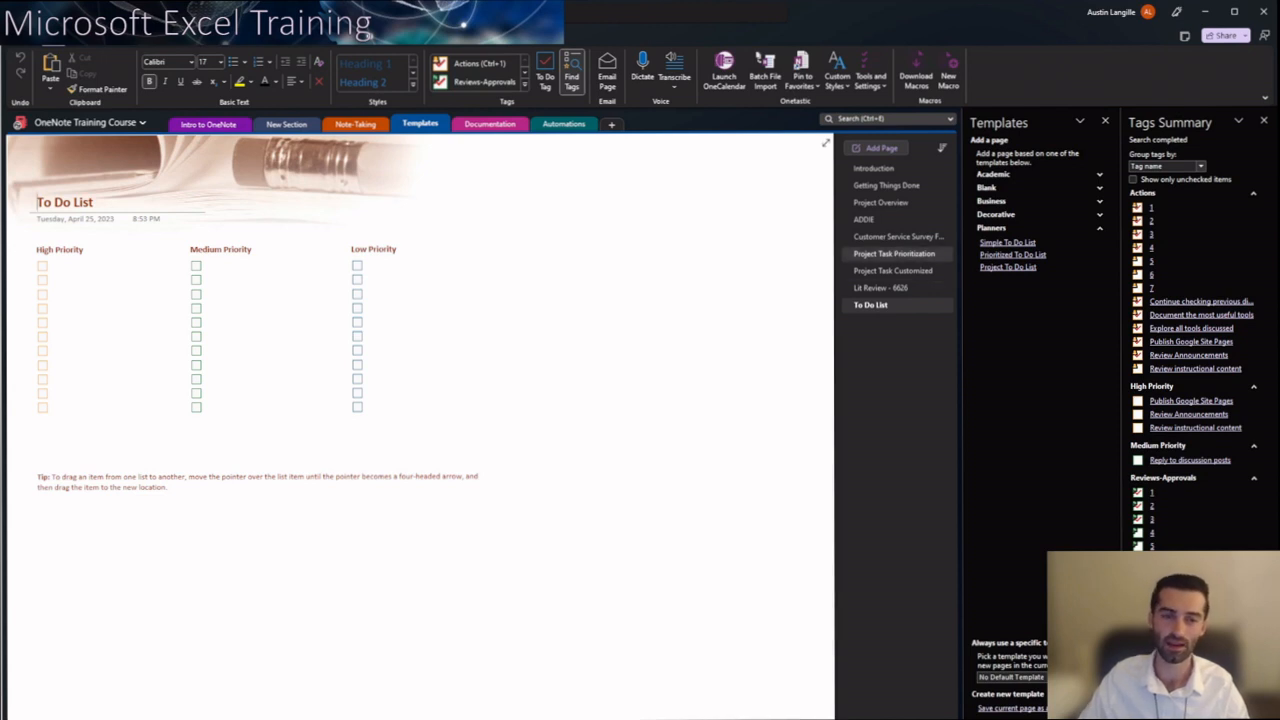
left_click(897, 254)
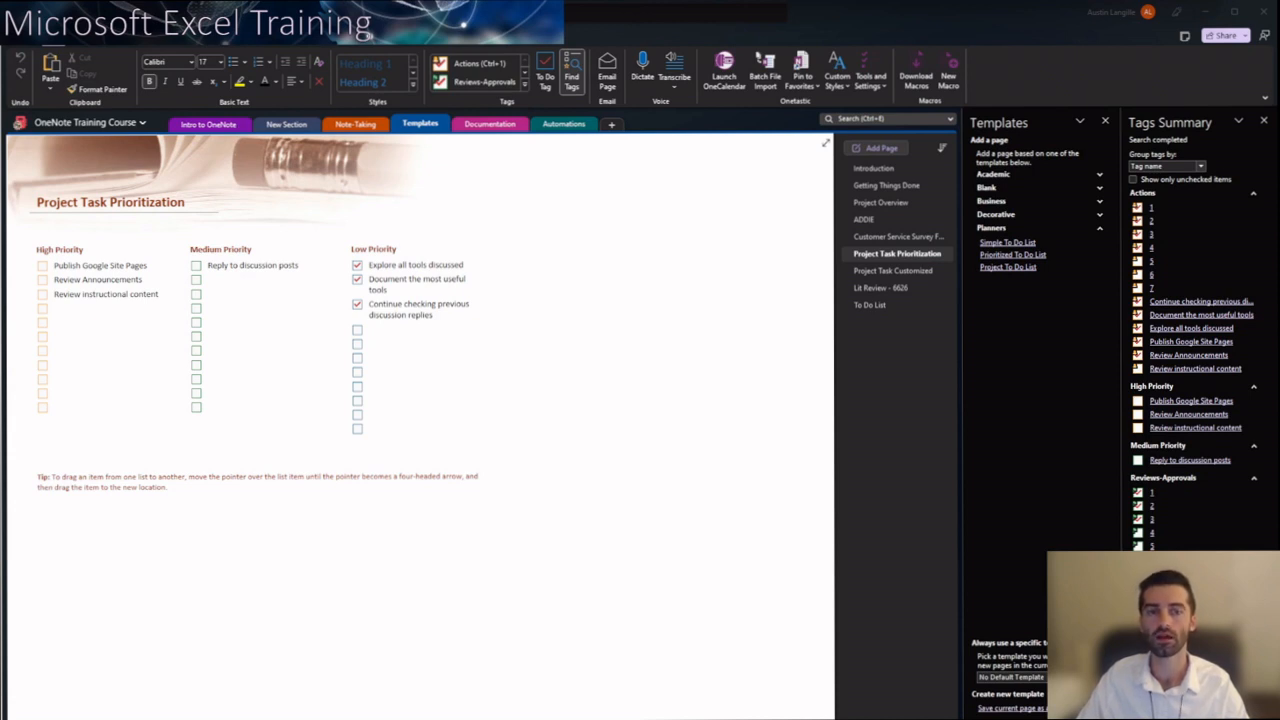
key("alt+Tab")
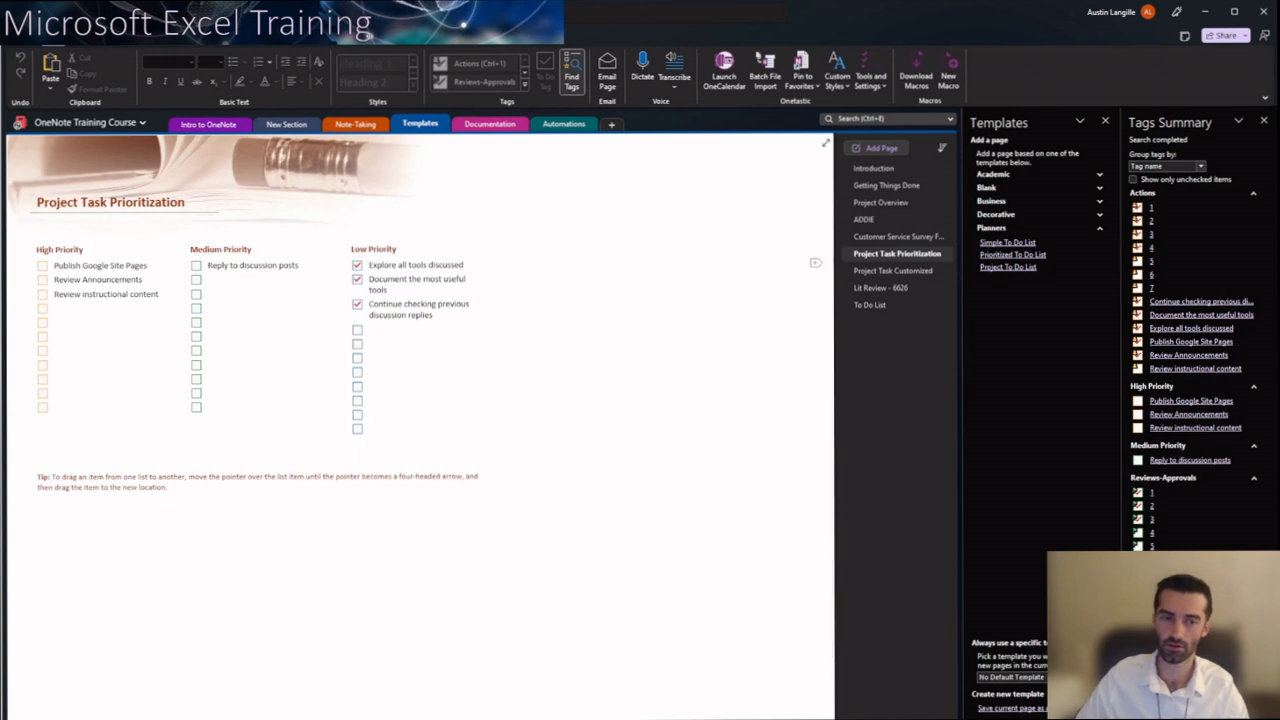
Return to the Project Task Customized page, close the Tags Summary and bring up the full list of page templates.
left_click(893, 271)
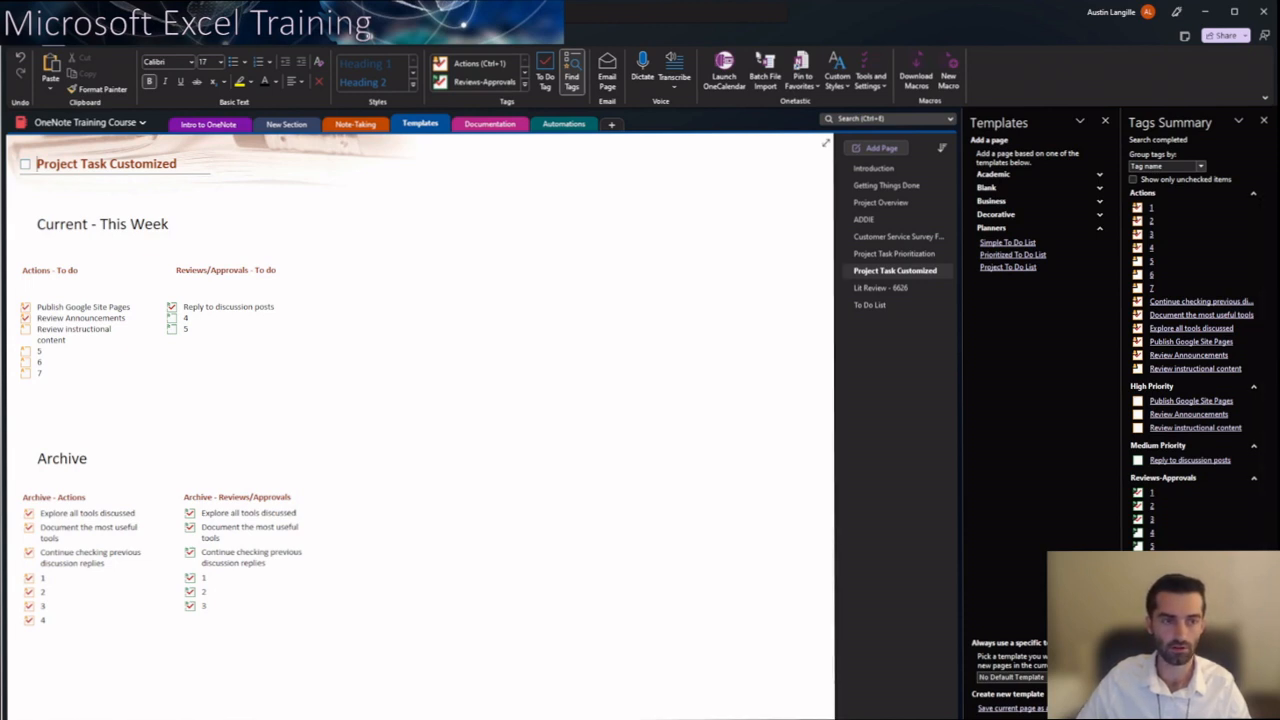
left_click(1263, 120)
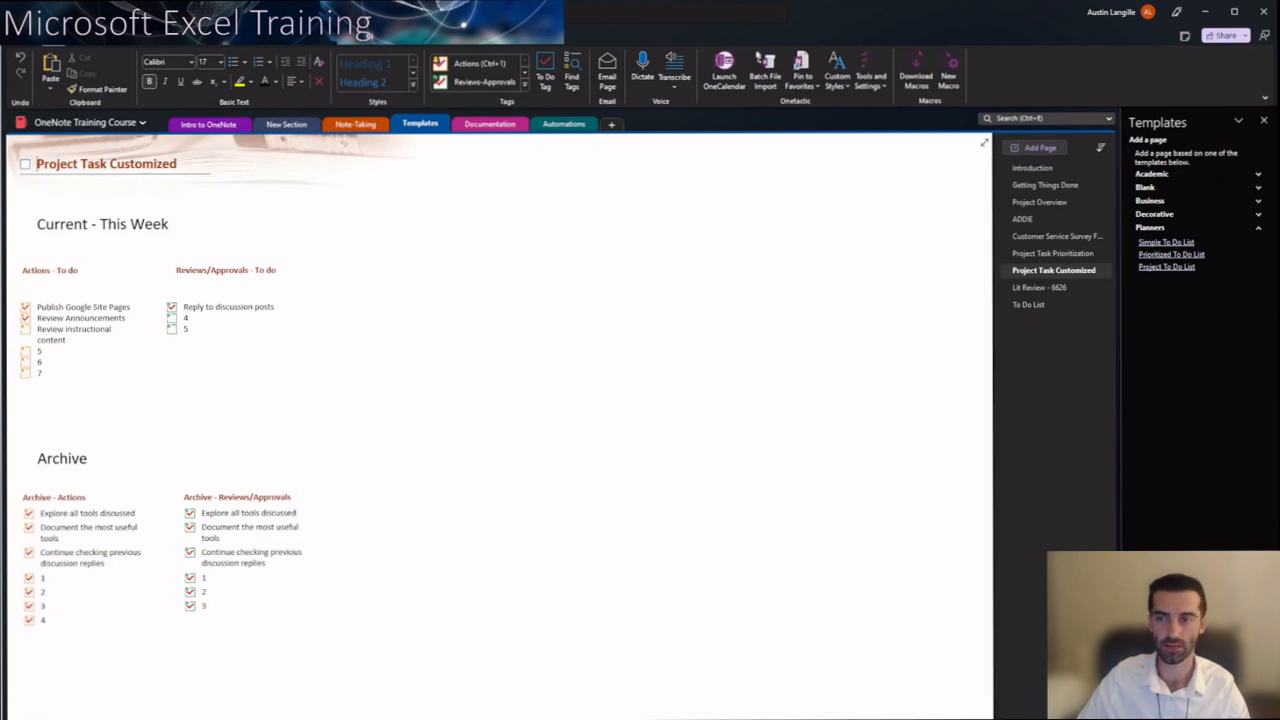
left_click(88, 37)
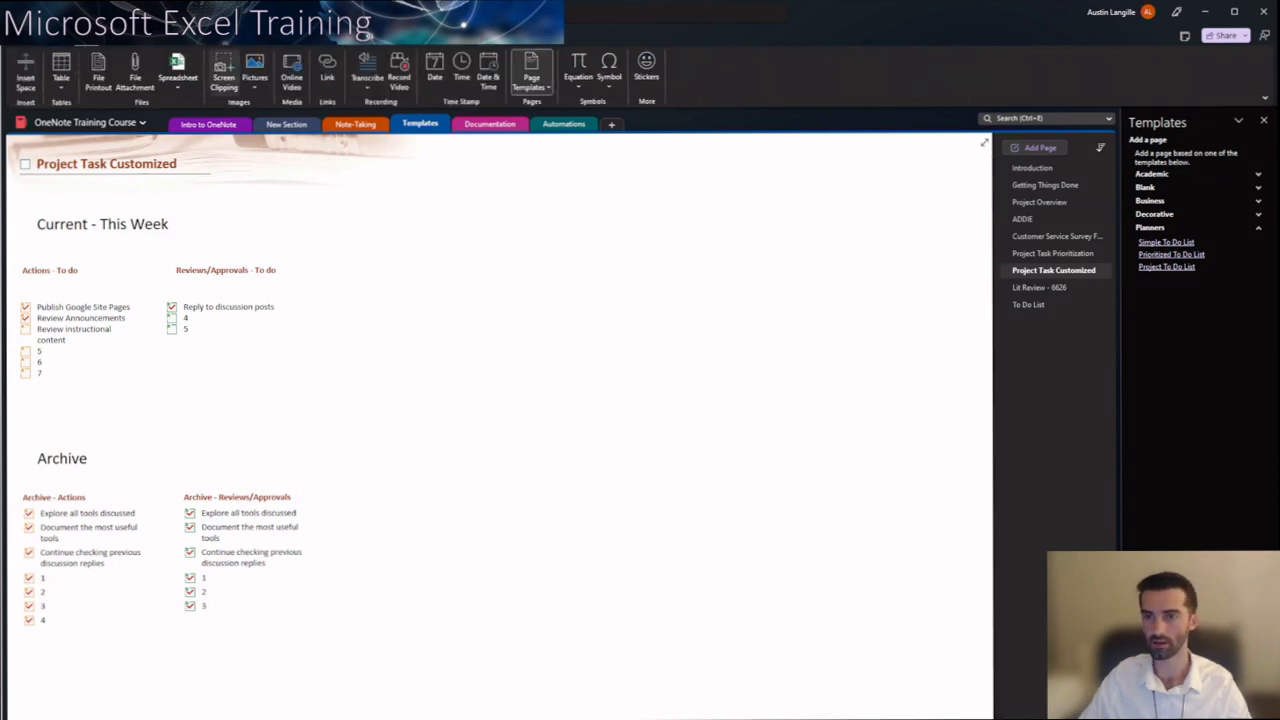
left_click(531, 75)
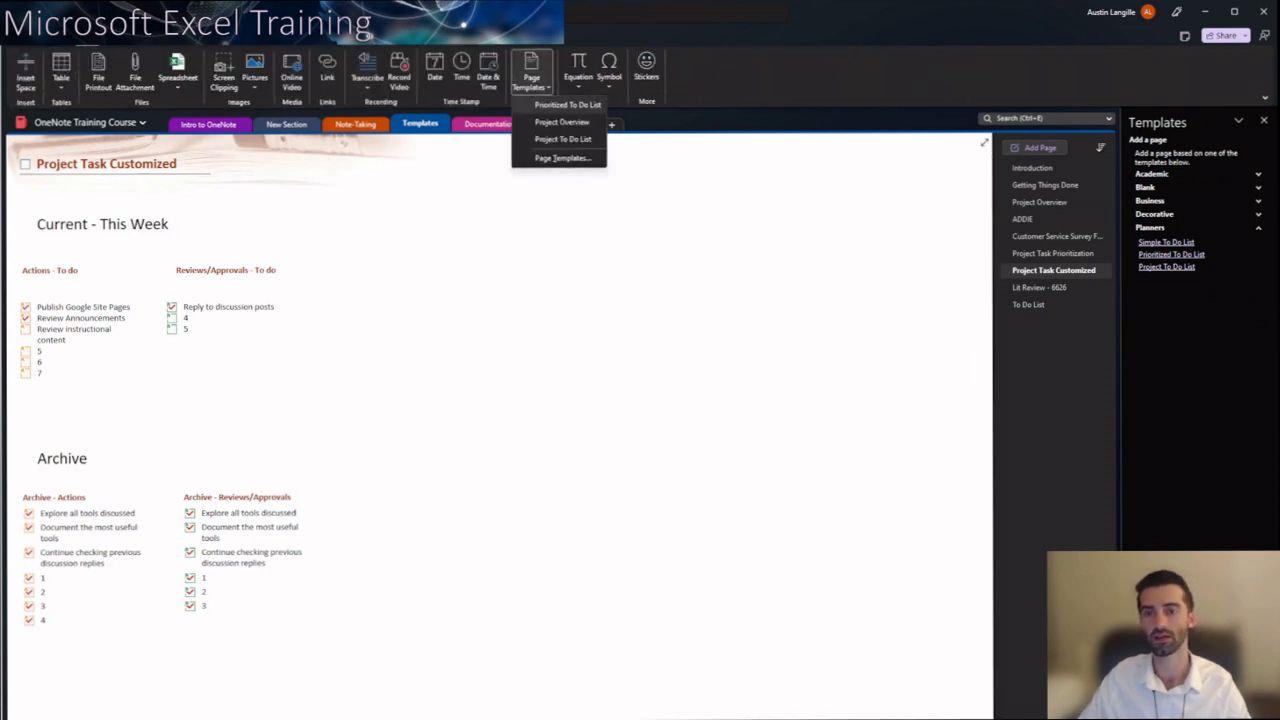
left_click(562, 158)
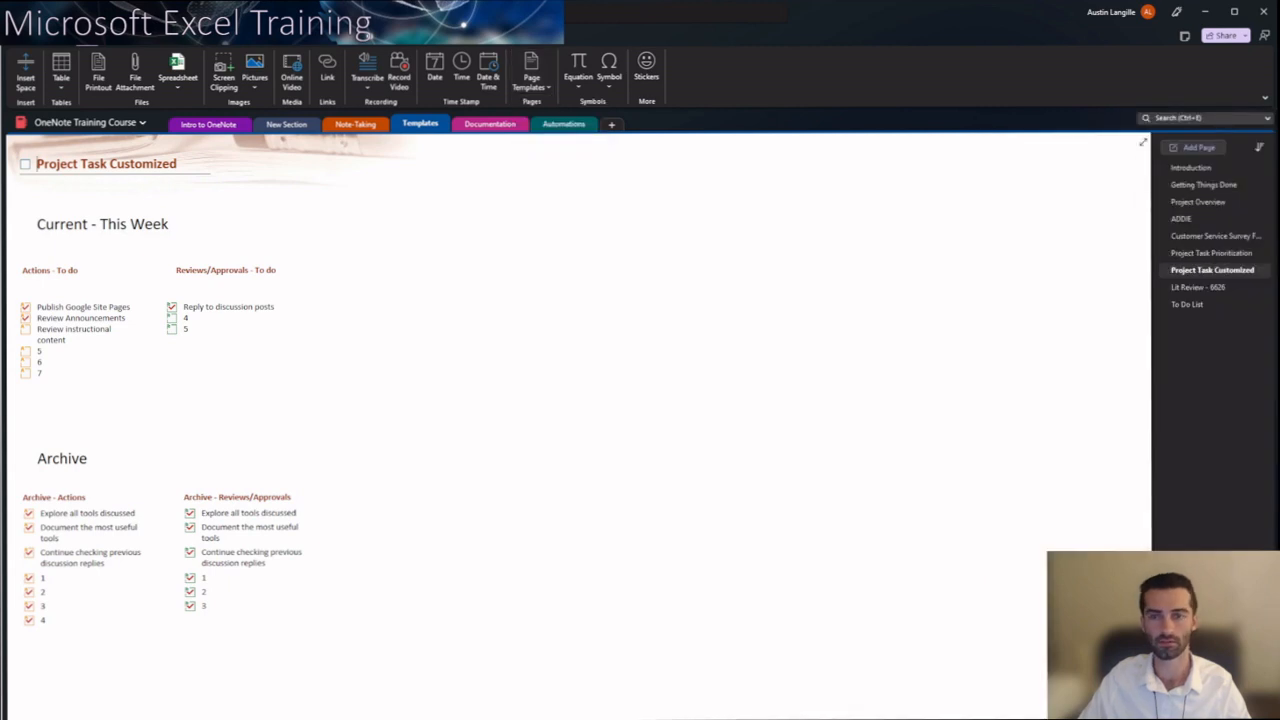
left_click(531, 75)
left_click(562, 158)
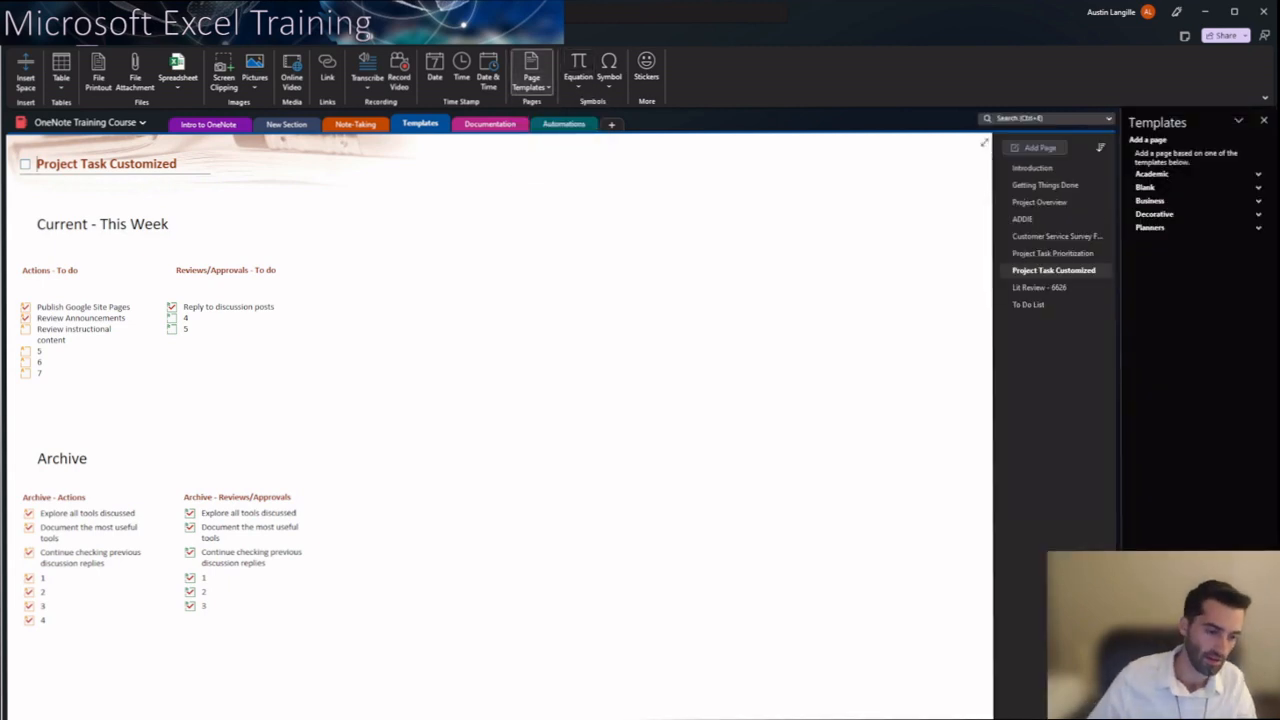
Save the current page as a template named Project Task Customized.
left_click(1186, 704)
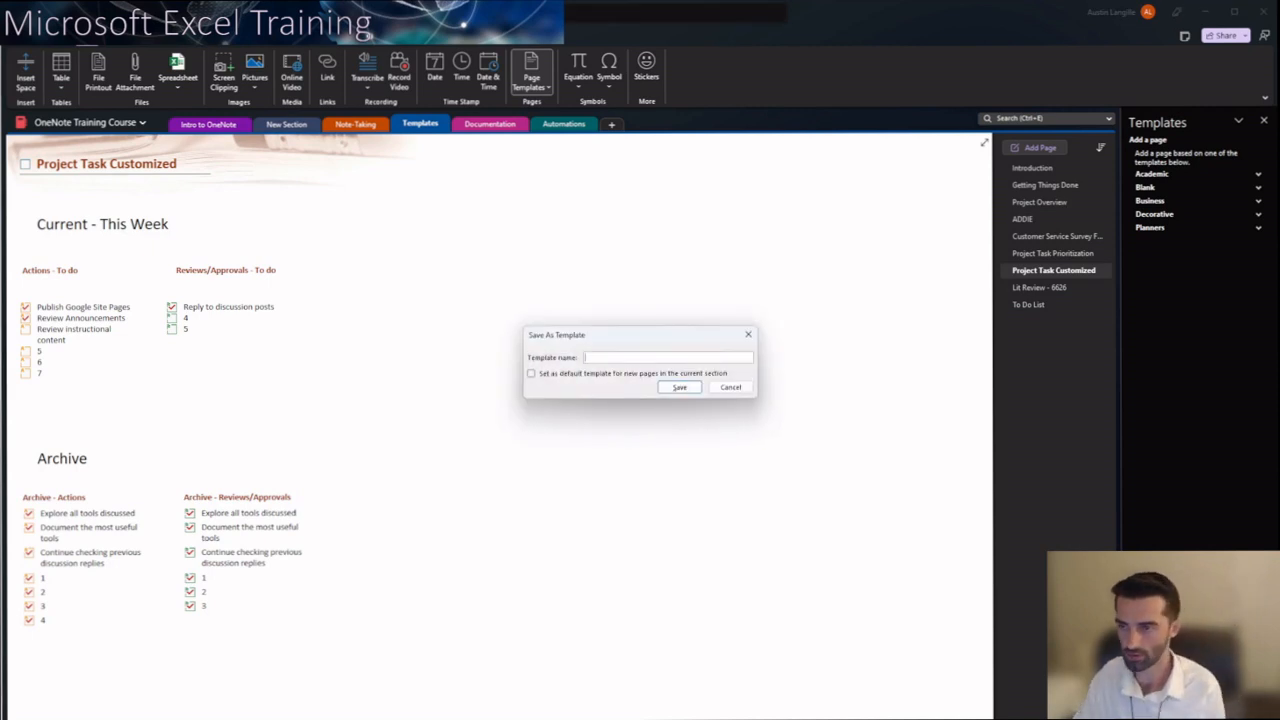
type("Project")
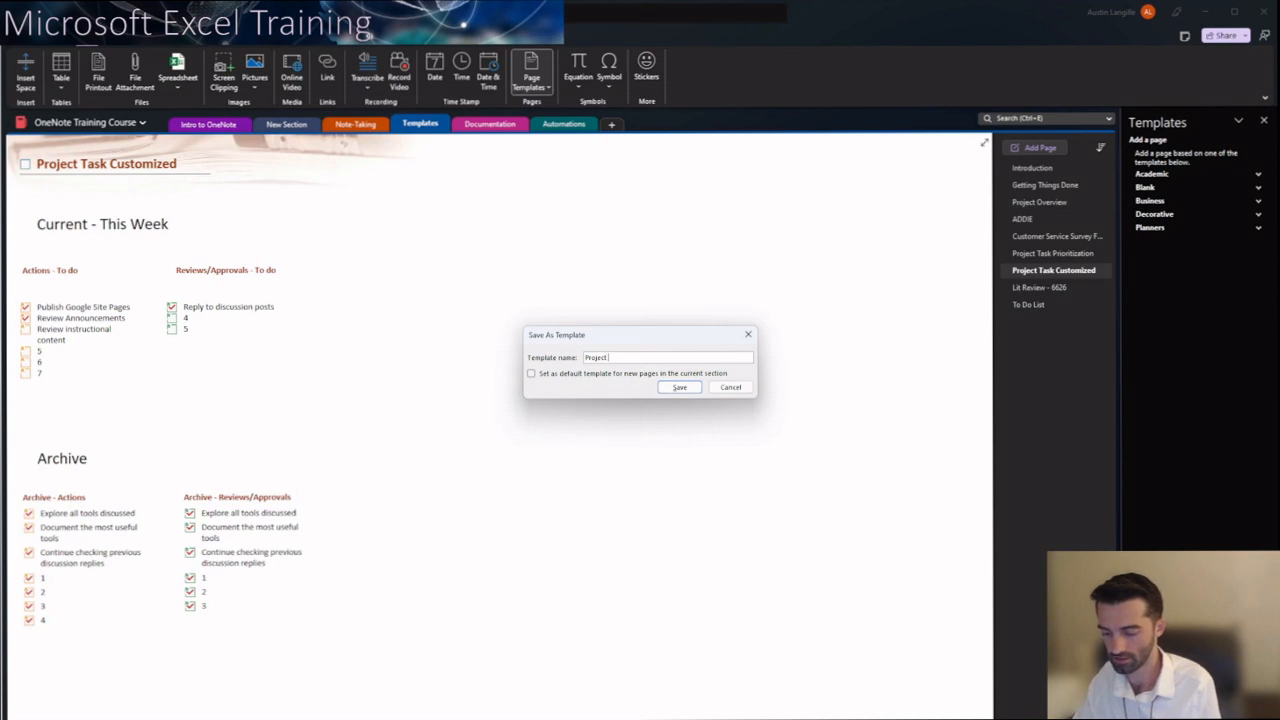
type(" Task Custom")
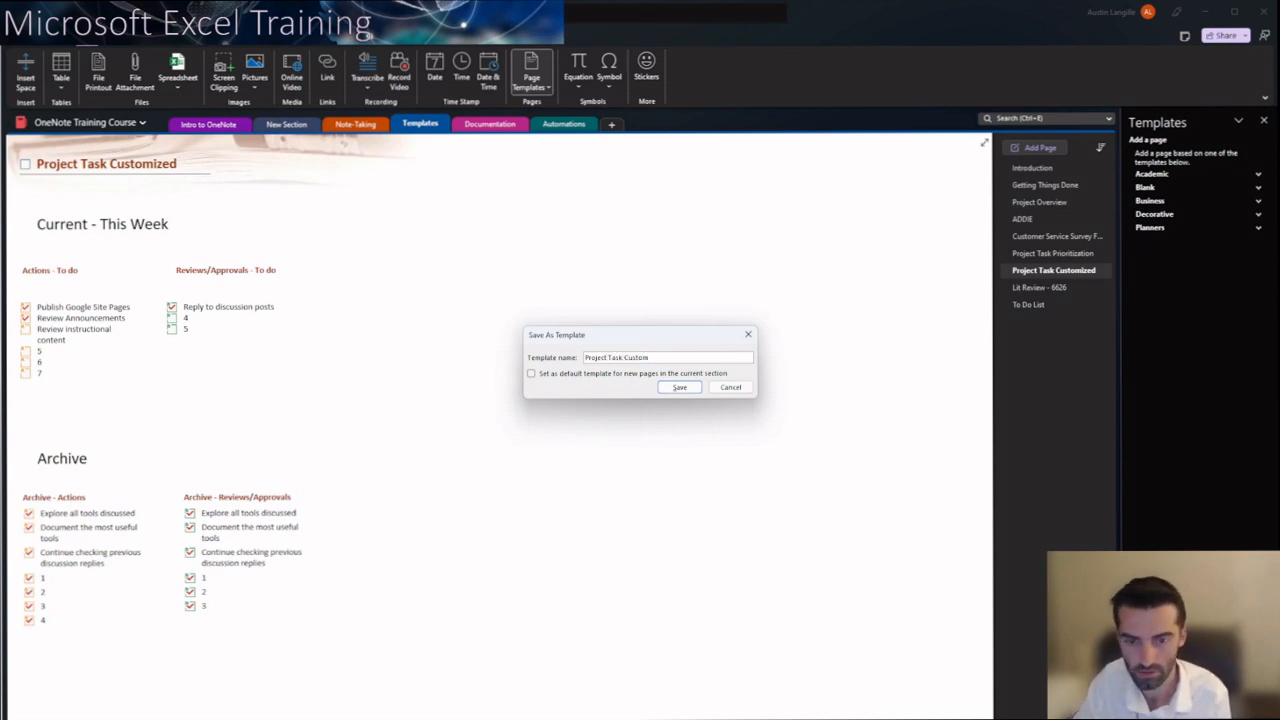
type("ized")
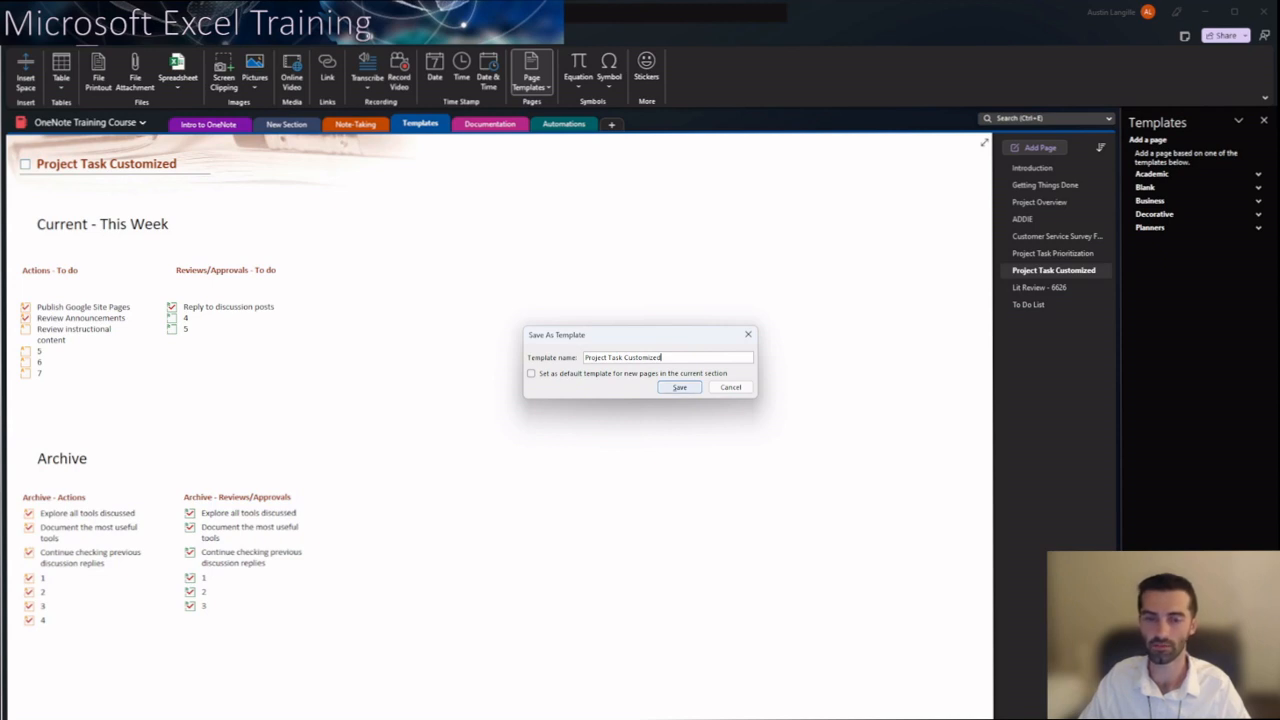
left_click(680, 387)
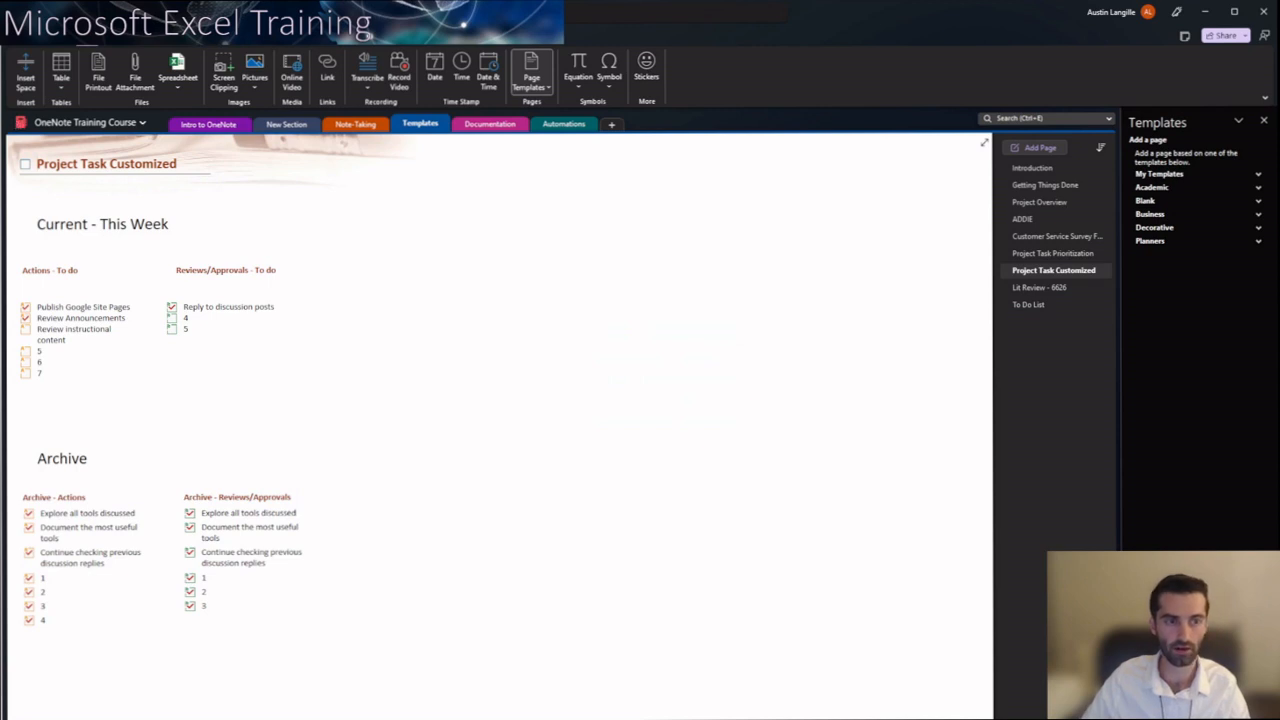
Add a new page based on the Project Task Customized template from My Templates.
left_click(1160, 174)
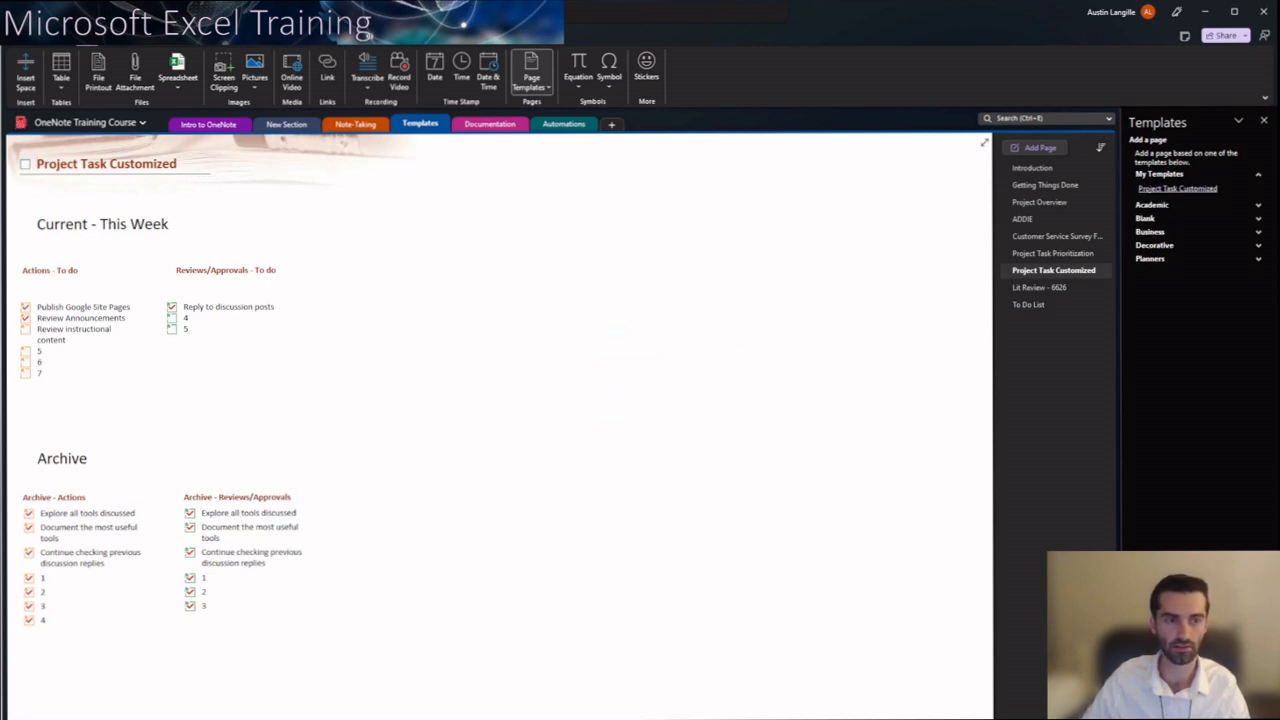
left_click(1177, 188)
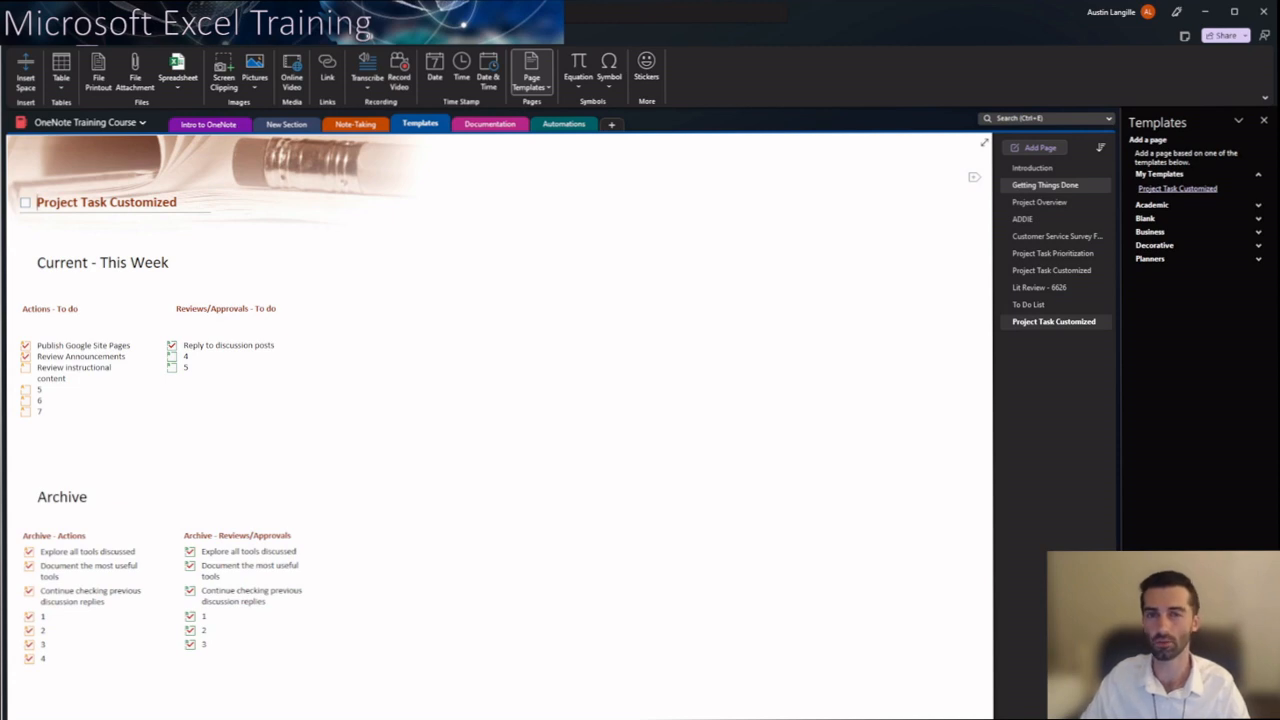
Examine the Getting Things Done page from the project task table through Schedule and Waiting for to Someday/Maybe.
left_click(1045, 185)
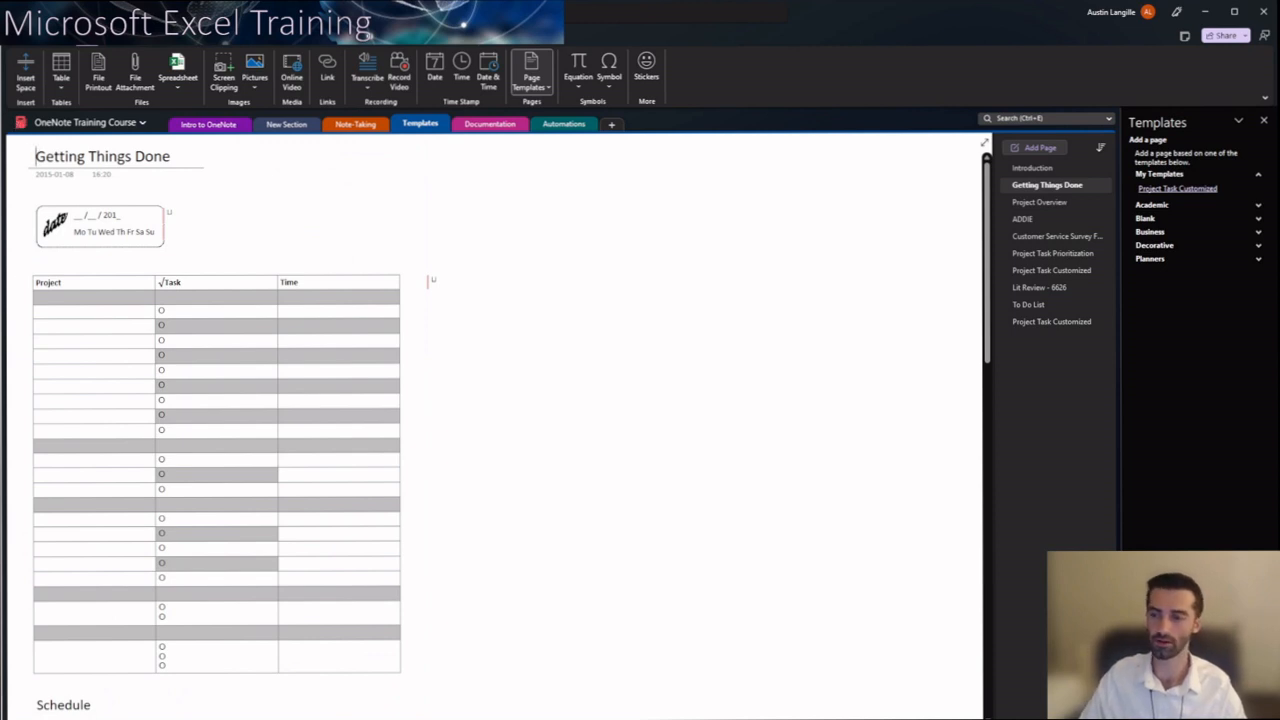
scroll(494, 428, "down", 5)
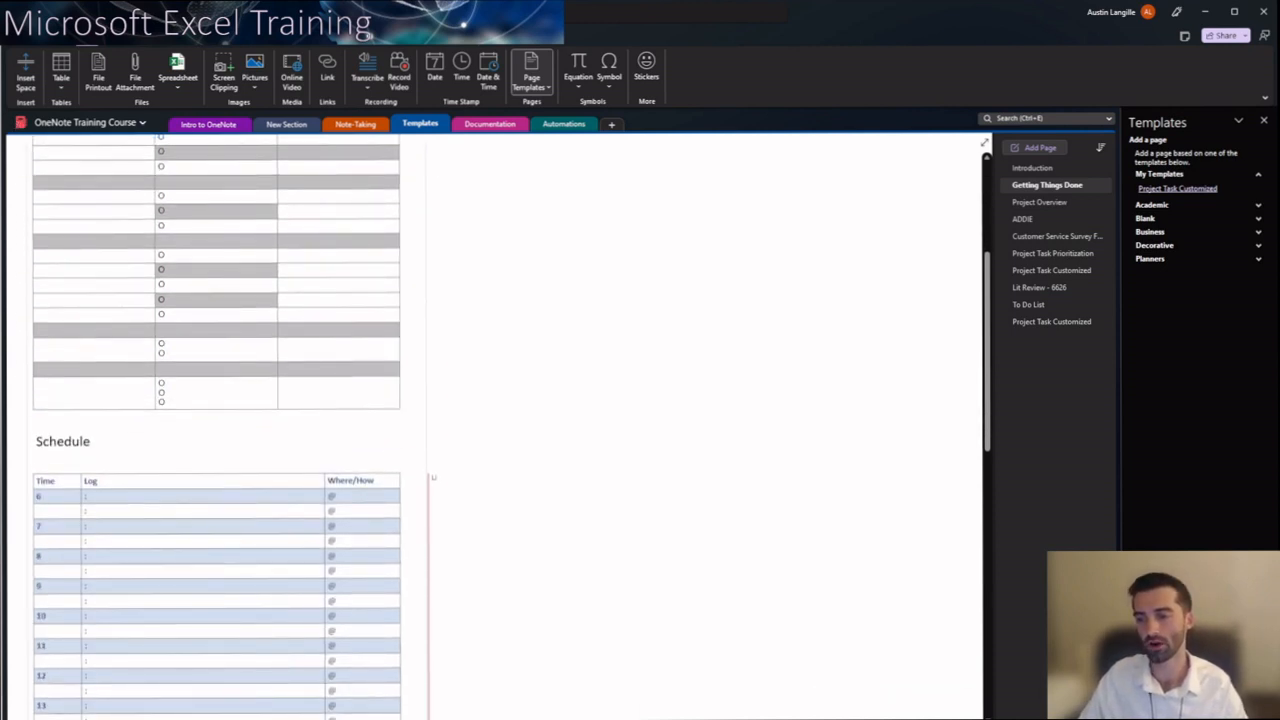
scroll(494, 428, "down", 10)
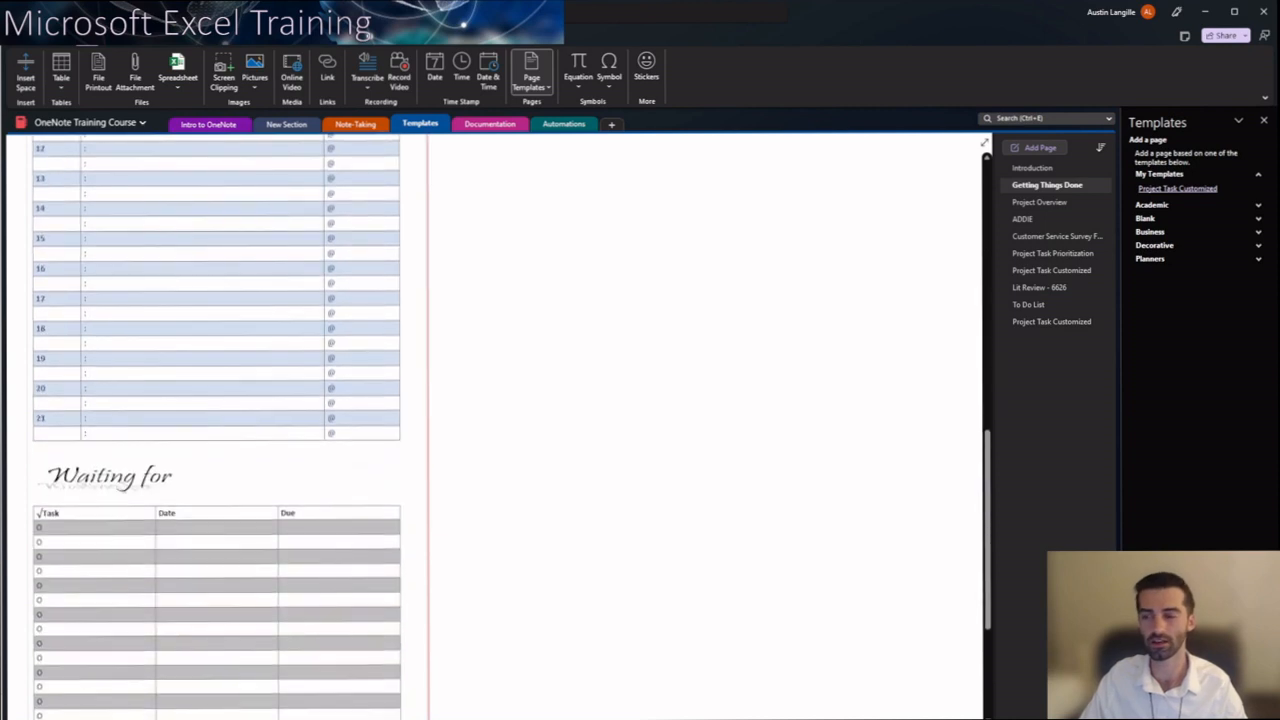
scroll(494, 428, "down", 7)
scroll(494, 428, "up", 7)
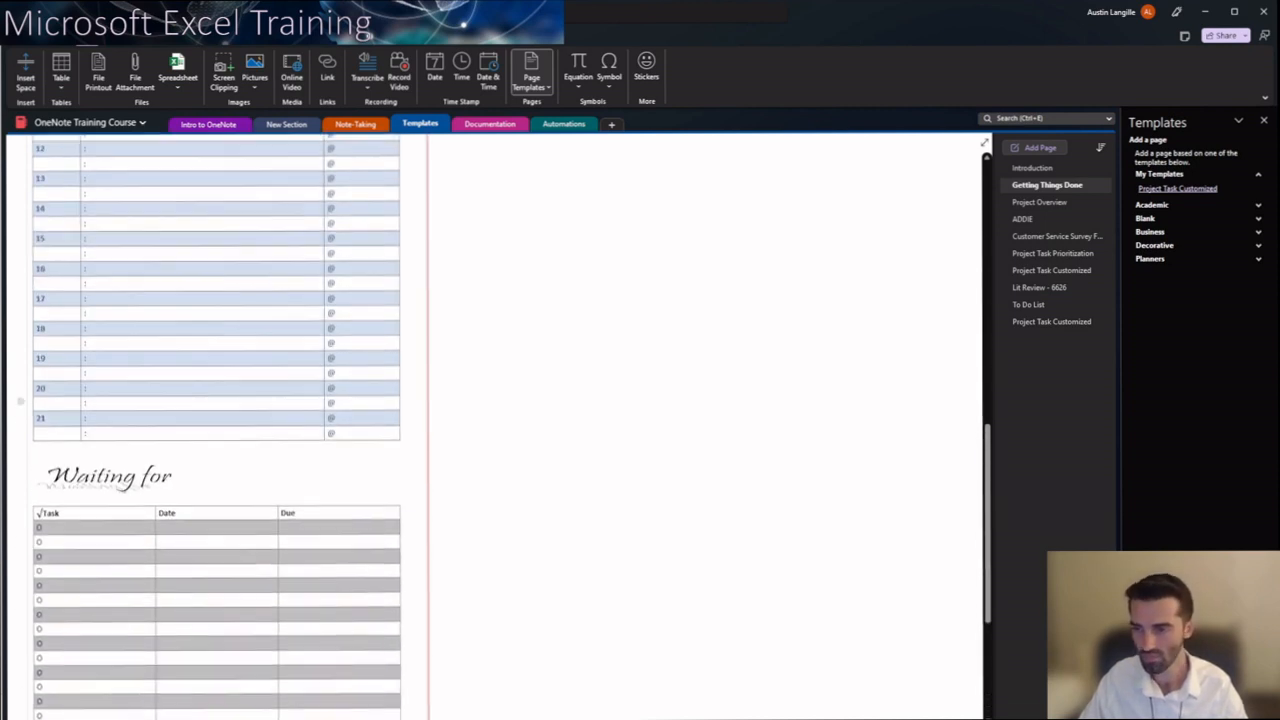
scroll(494, 428, "down", 3)
scroll(494, 428, "down", 2)
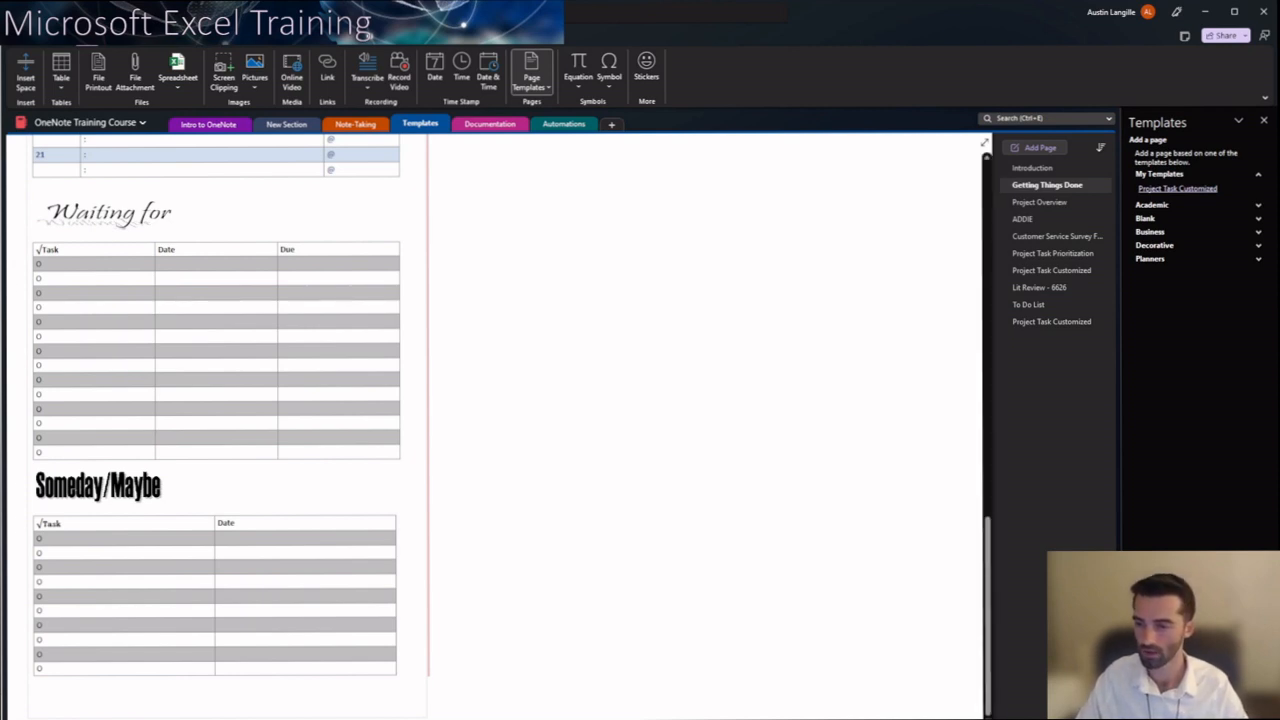
scroll(215, 420, "down", 3)
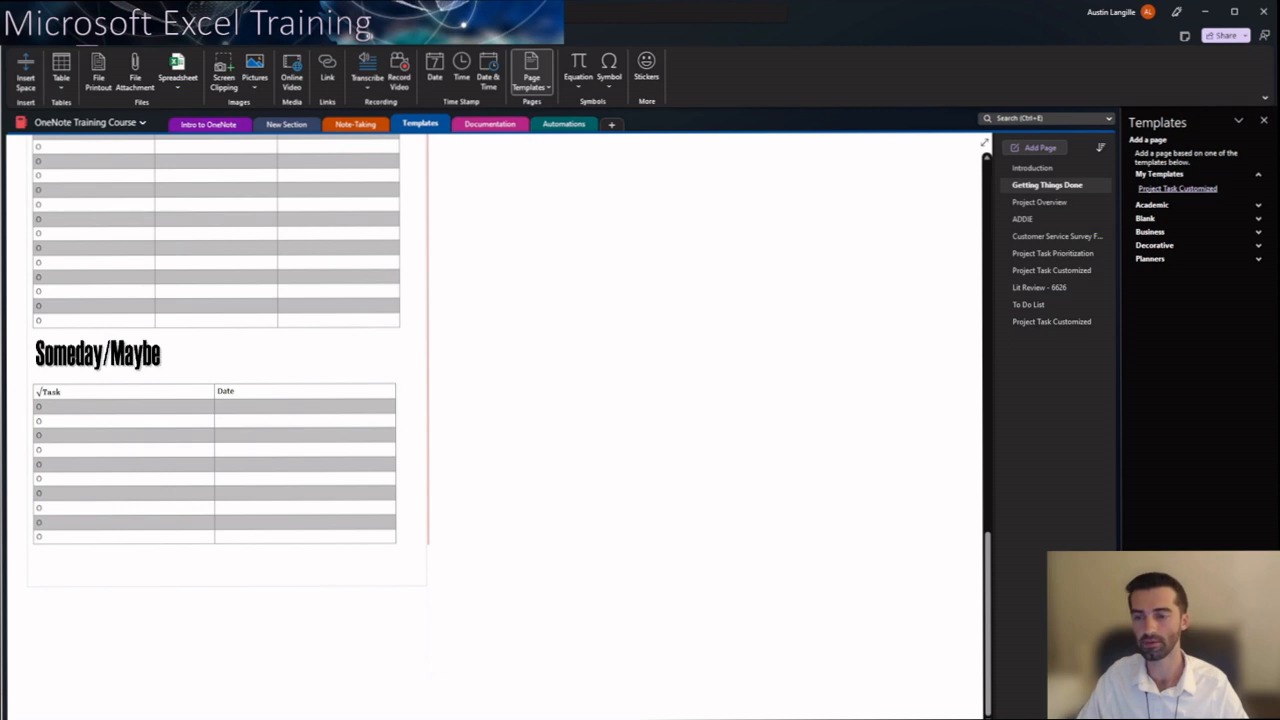
scroll(215, 400, "up", 20)
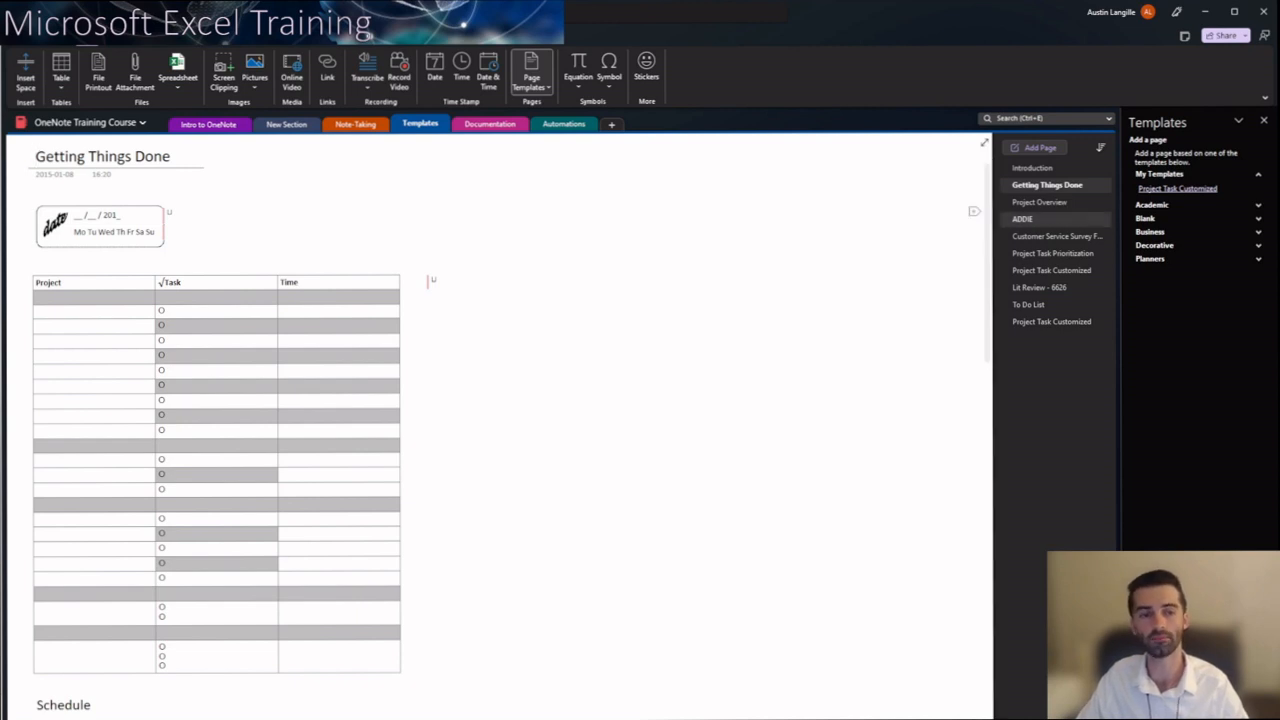
Review the Project Overview page alongside the list of Business templates.
left_click(1040, 202)
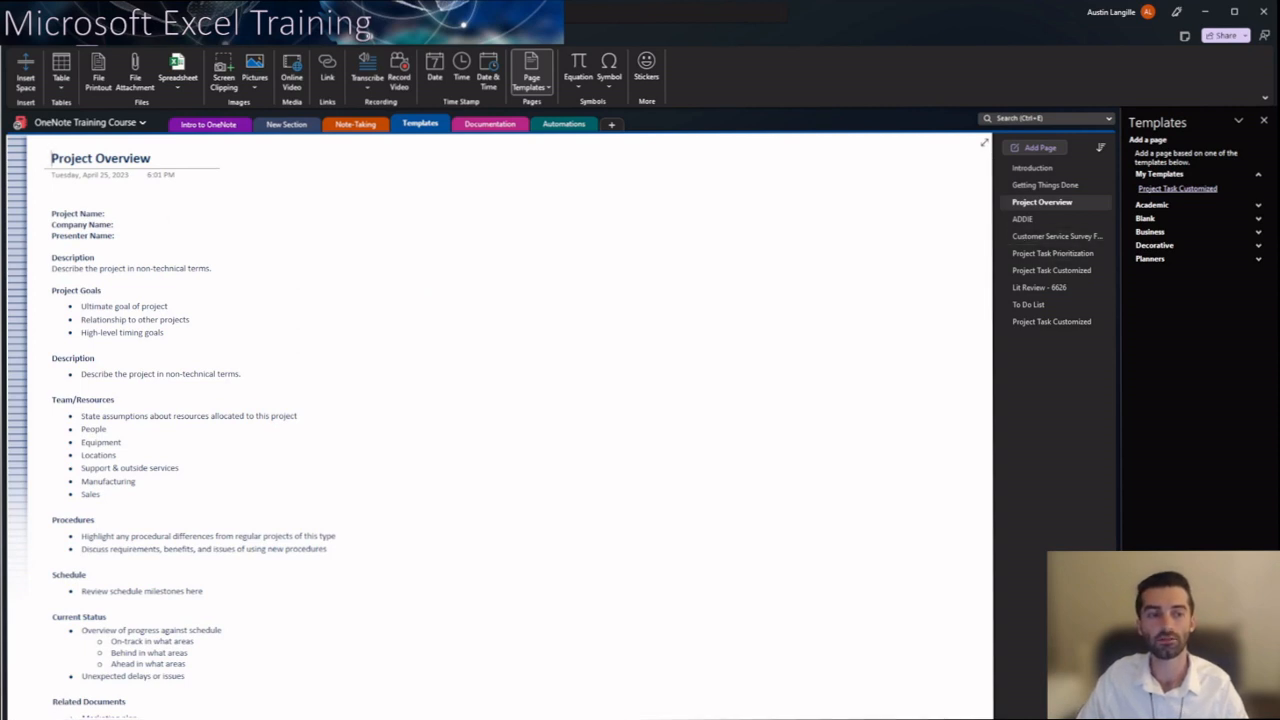
left_click(1258, 232)
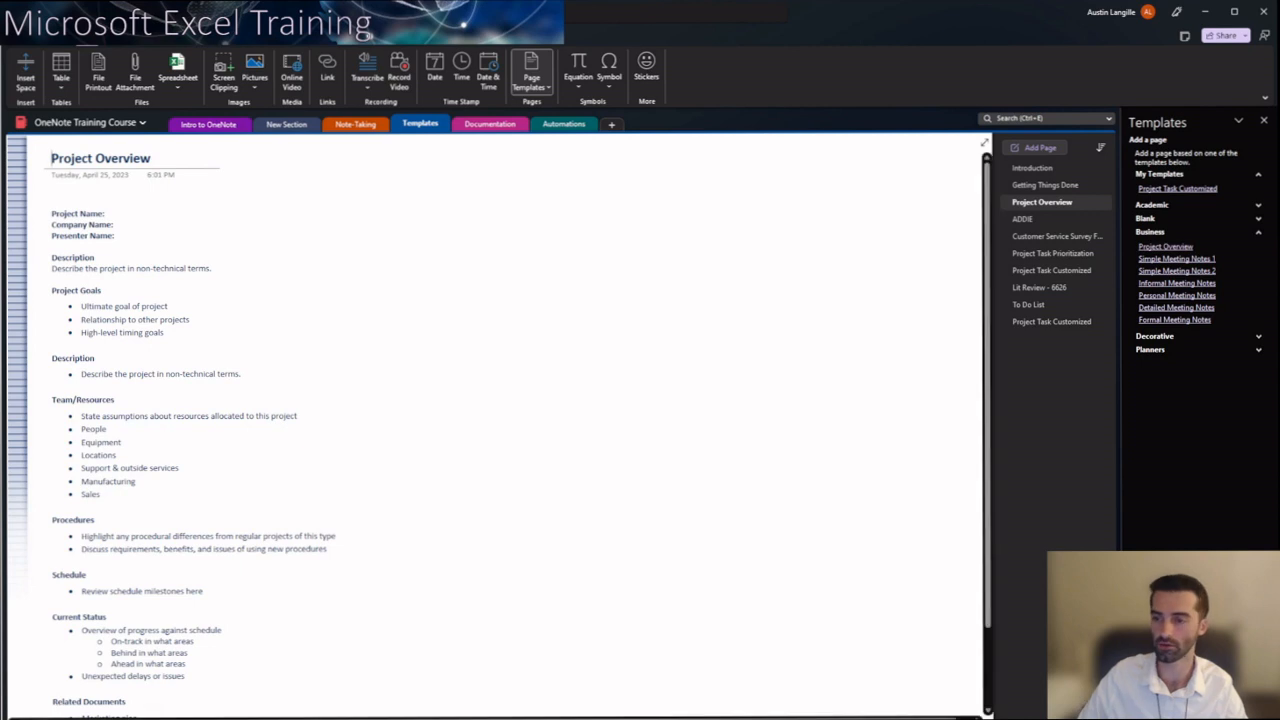
scroll(500, 430, "down", 5)
scroll(500, 430, "up", 5)
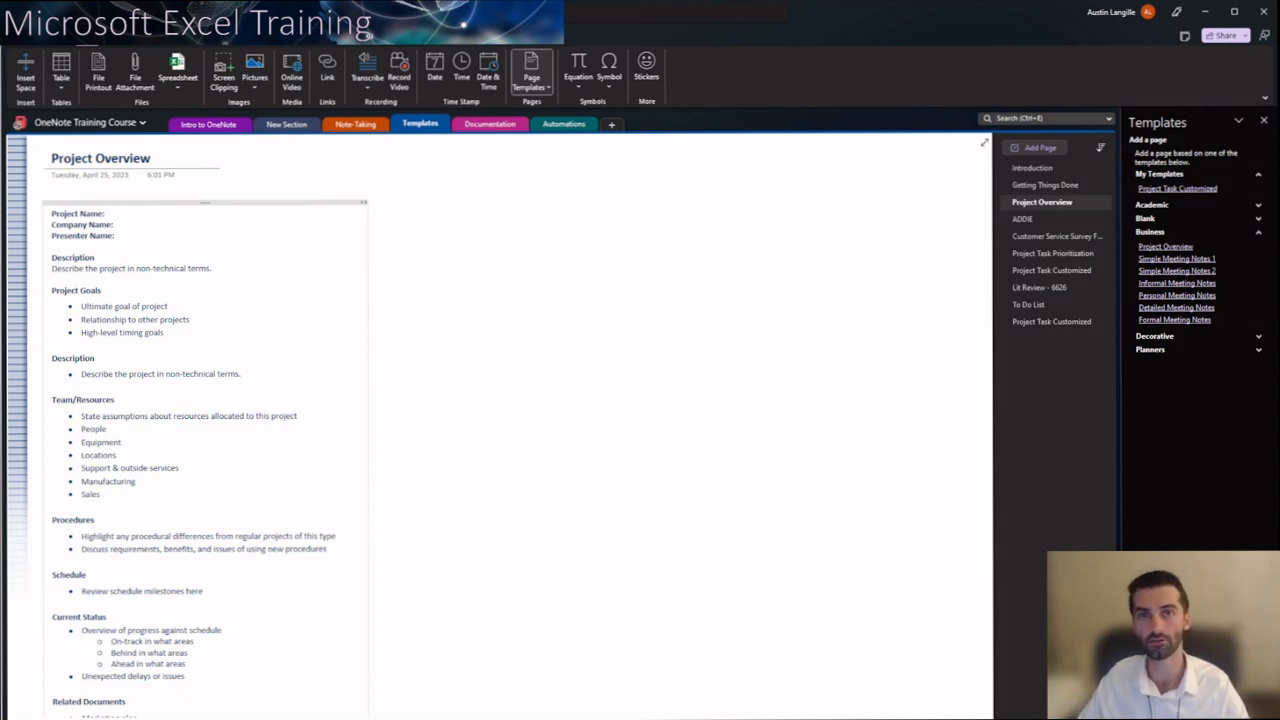
type("d")
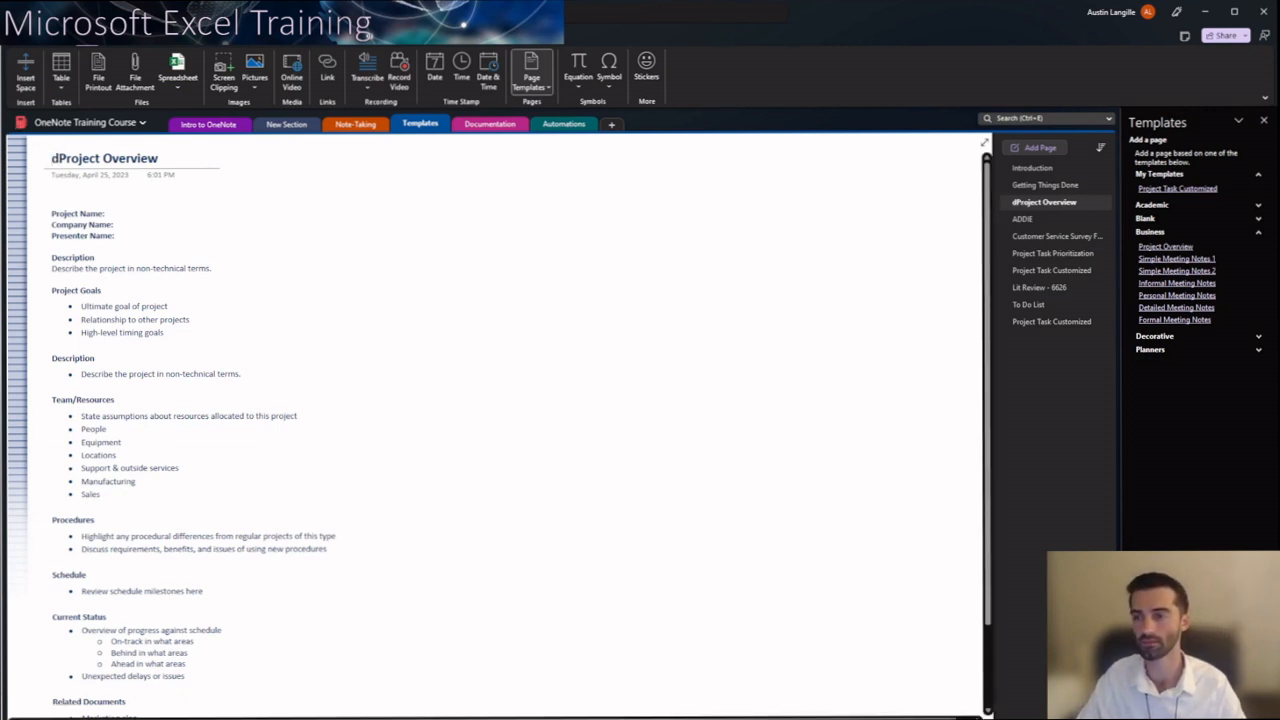
key("BackSpace")
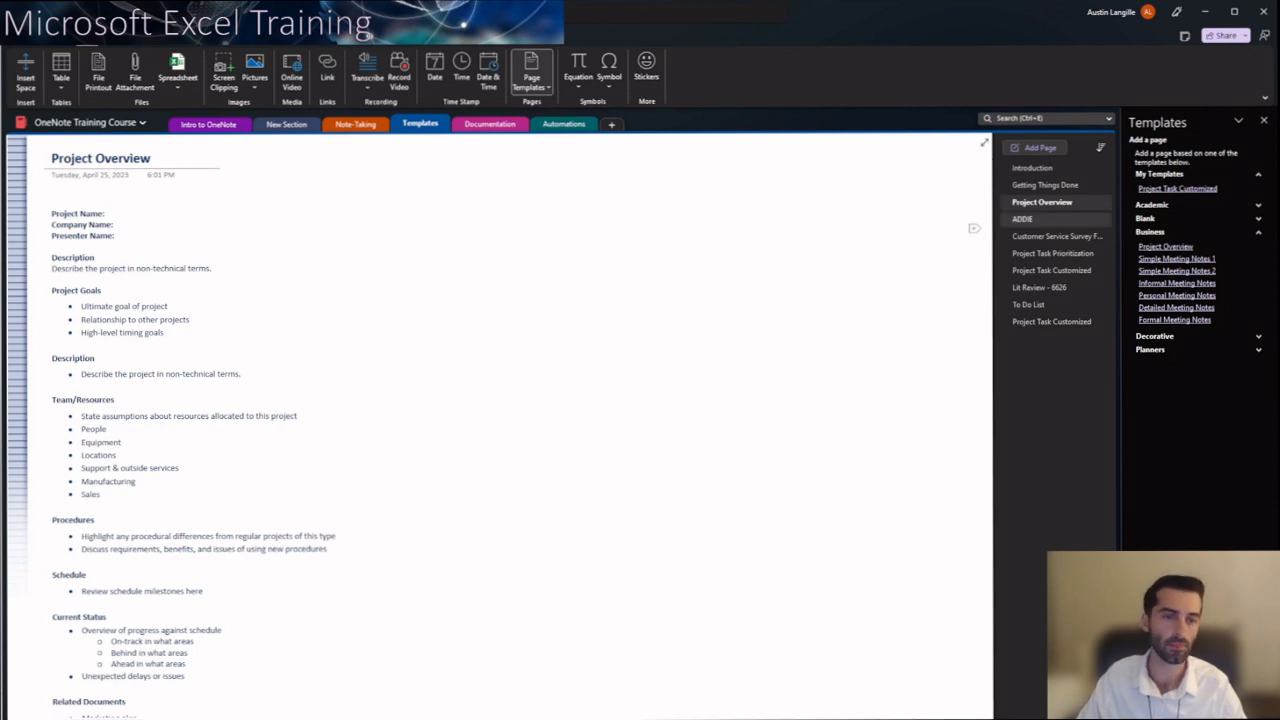
Look through the whole ADDIE page, from the project details and Analysis to Evaluate and Misc.
left_click(1023, 219)
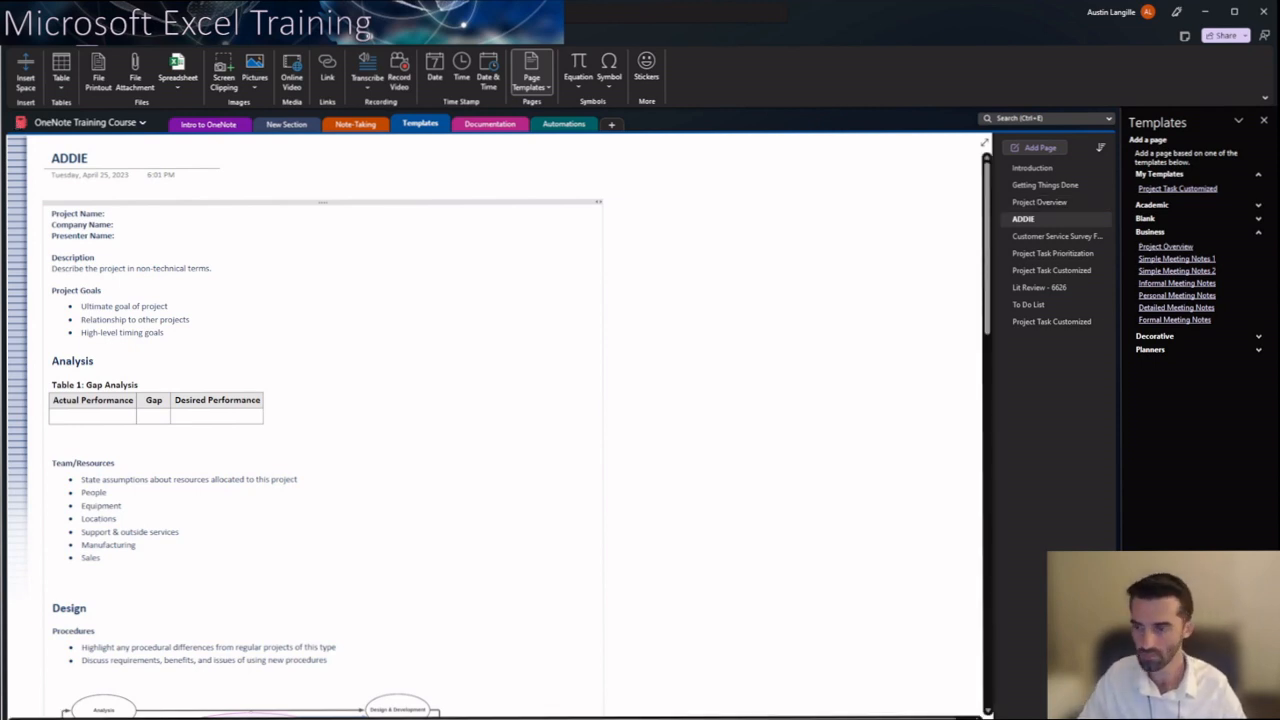
scroll(500, 425, "down", 10)
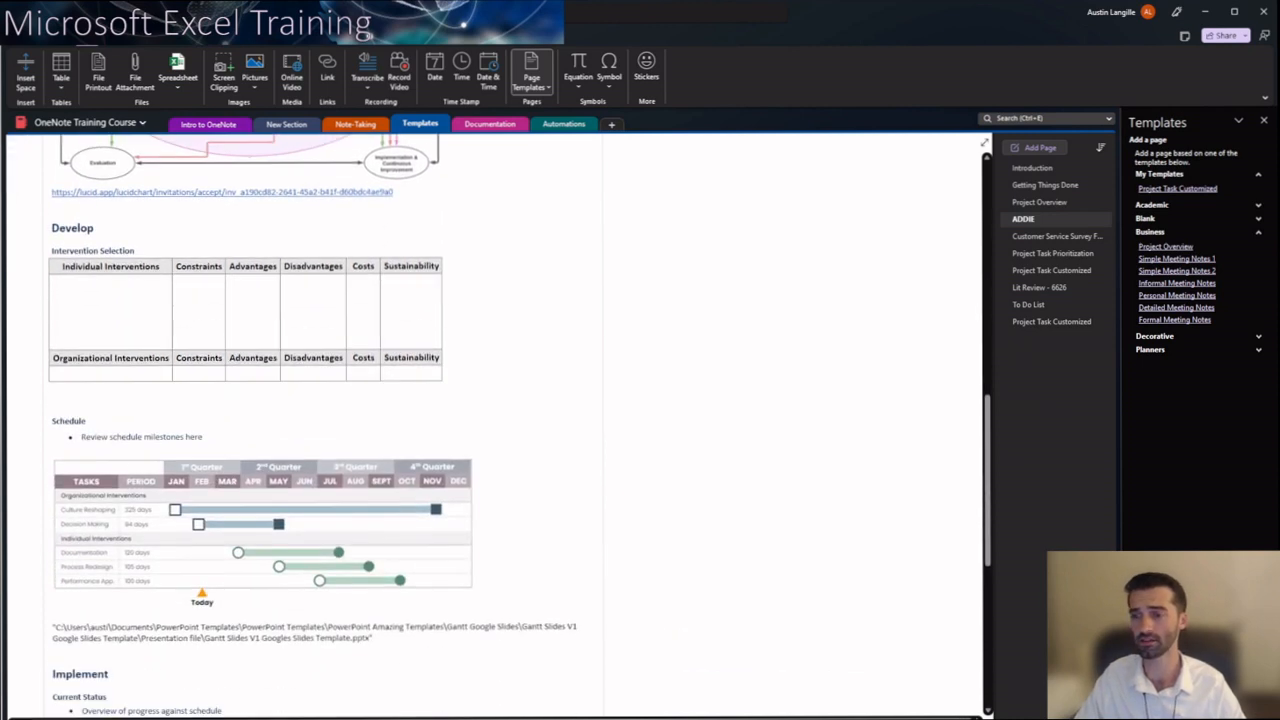
scroll(500, 425, "down", 5)
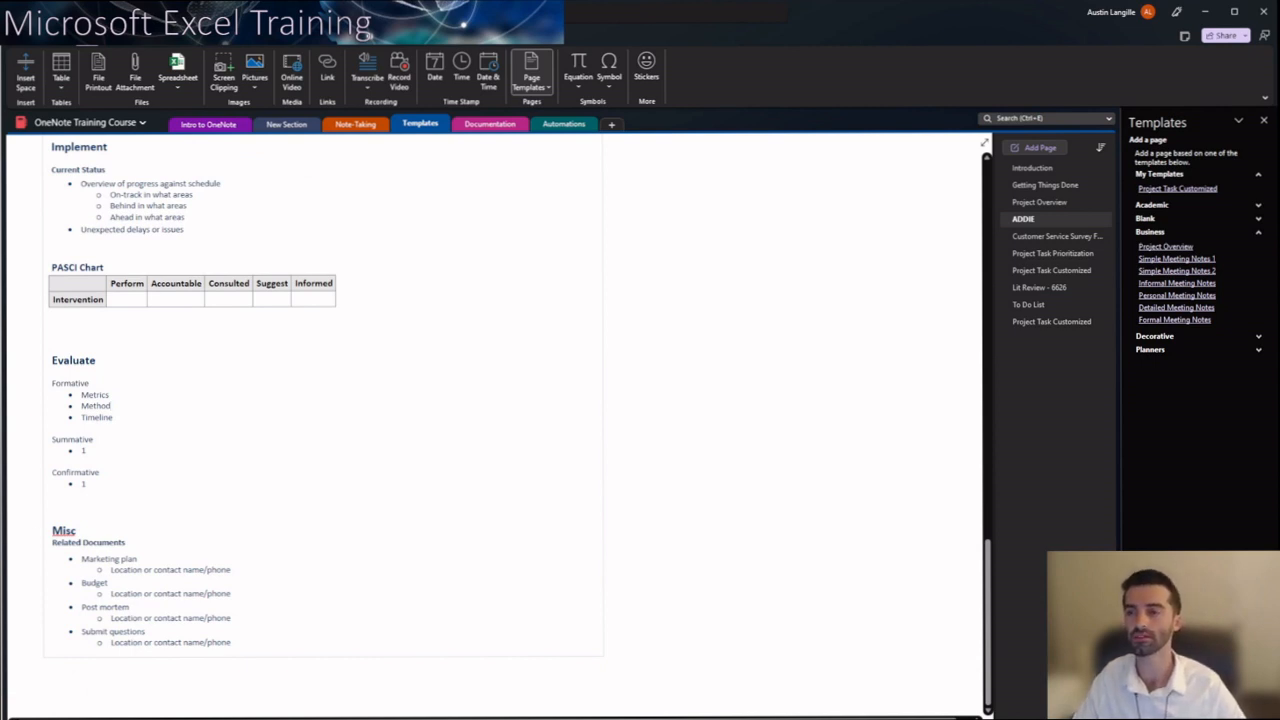
scroll(500, 425, "up", 5)
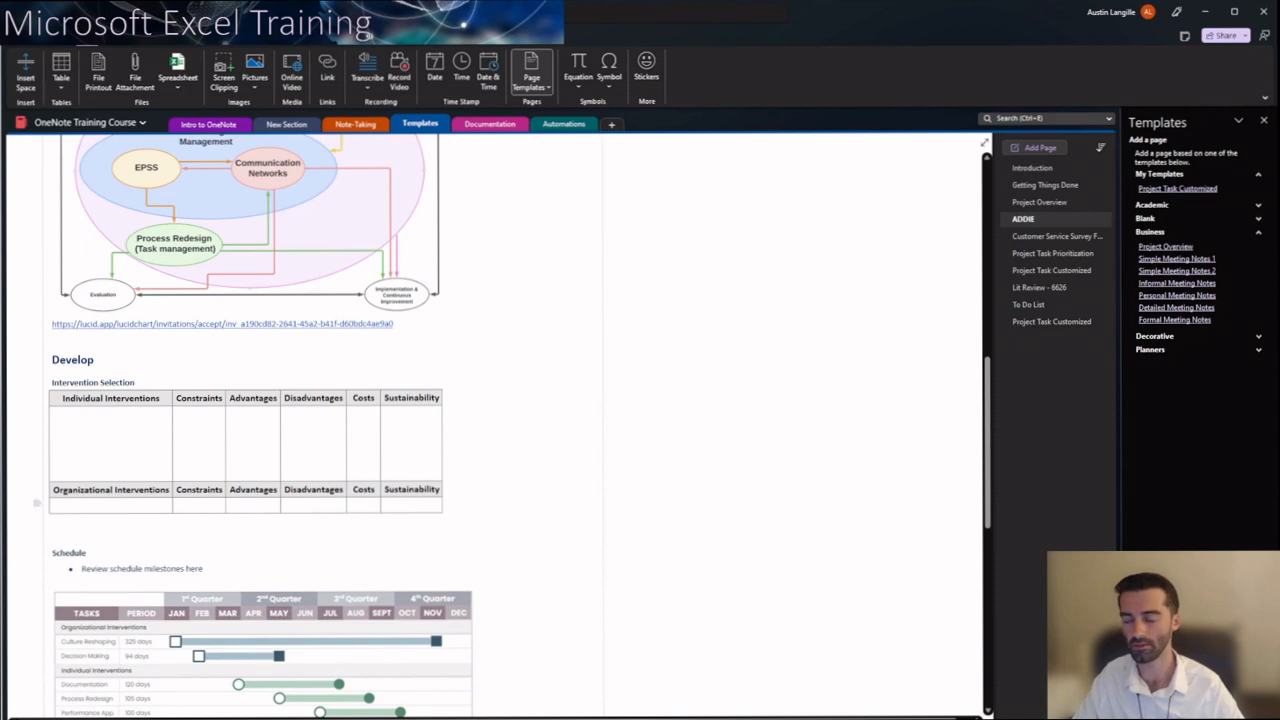
scroll(37, 500, "up", 10)
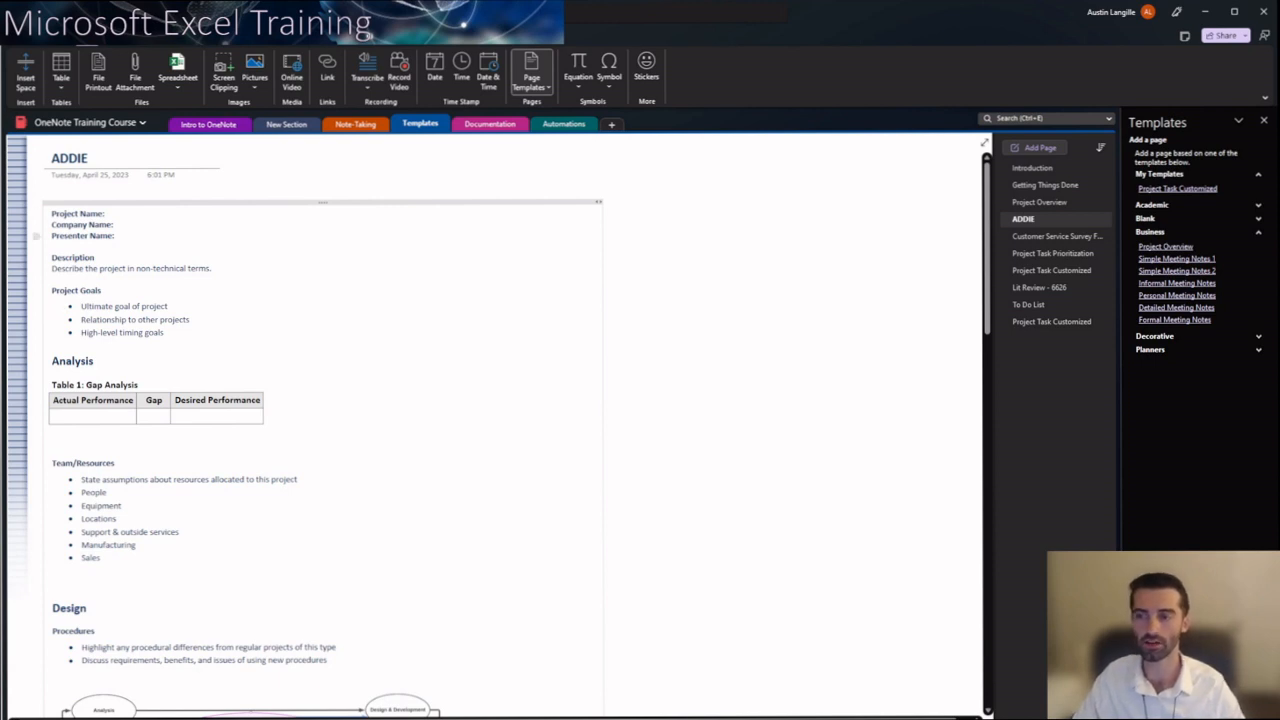
Examine the ADDIE page's gap analysis table, Design diagram, intervention selection table and schedule chart in detail.
scroll(500, 425, "down", 3)
scroll(500, 425, "up", 2)
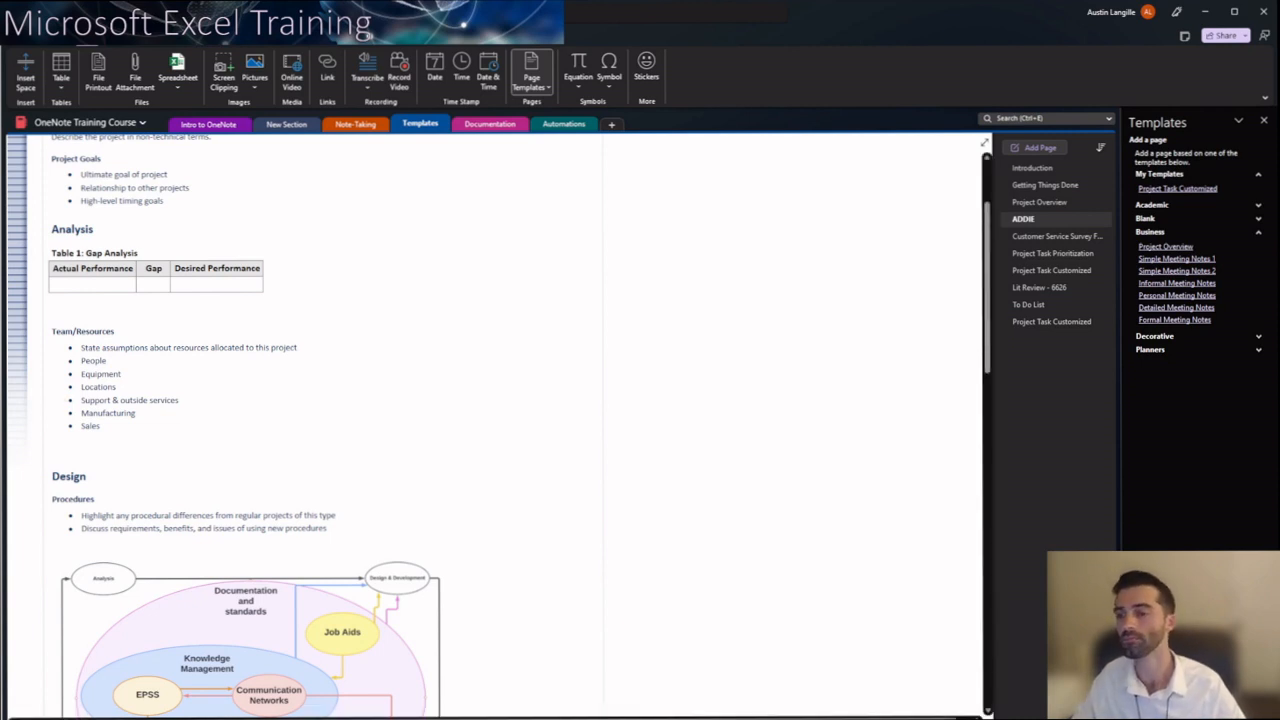
scroll(100, 360, "down", 1)
scroll(245, 425, "down", 4)
scroll(245, 425, "up", 3)
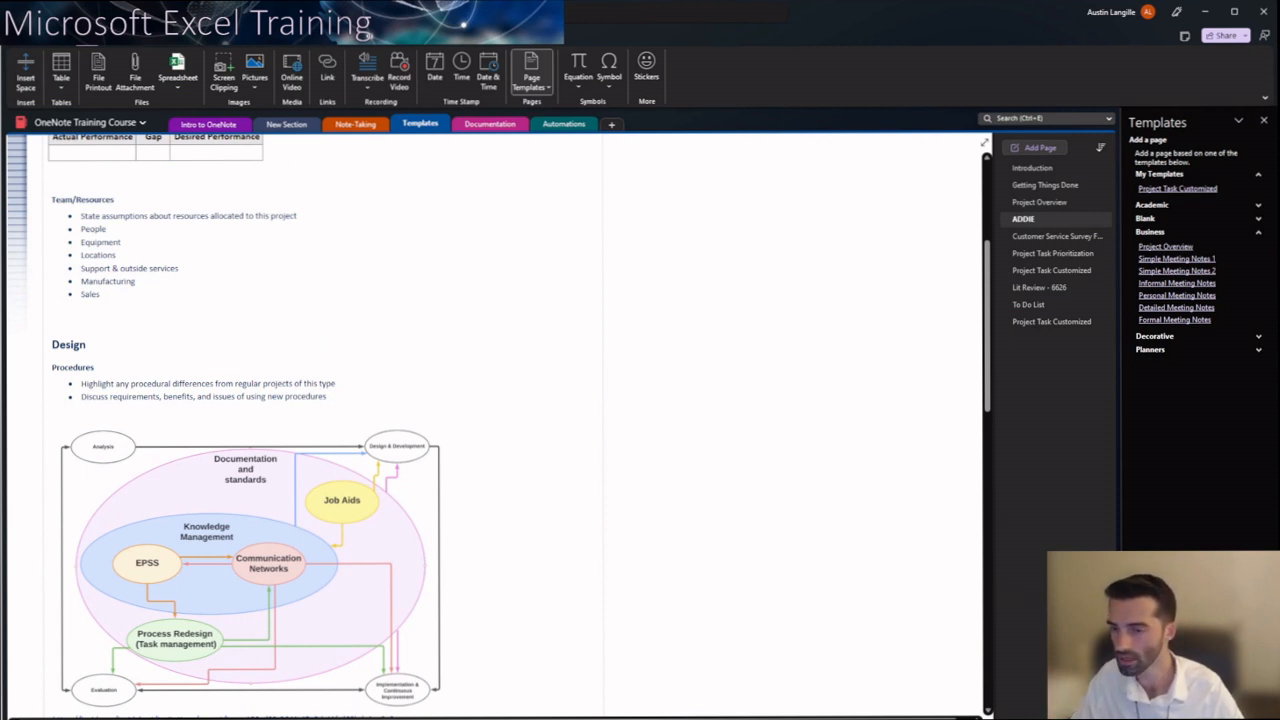
scroll(245, 425, "down", 3)
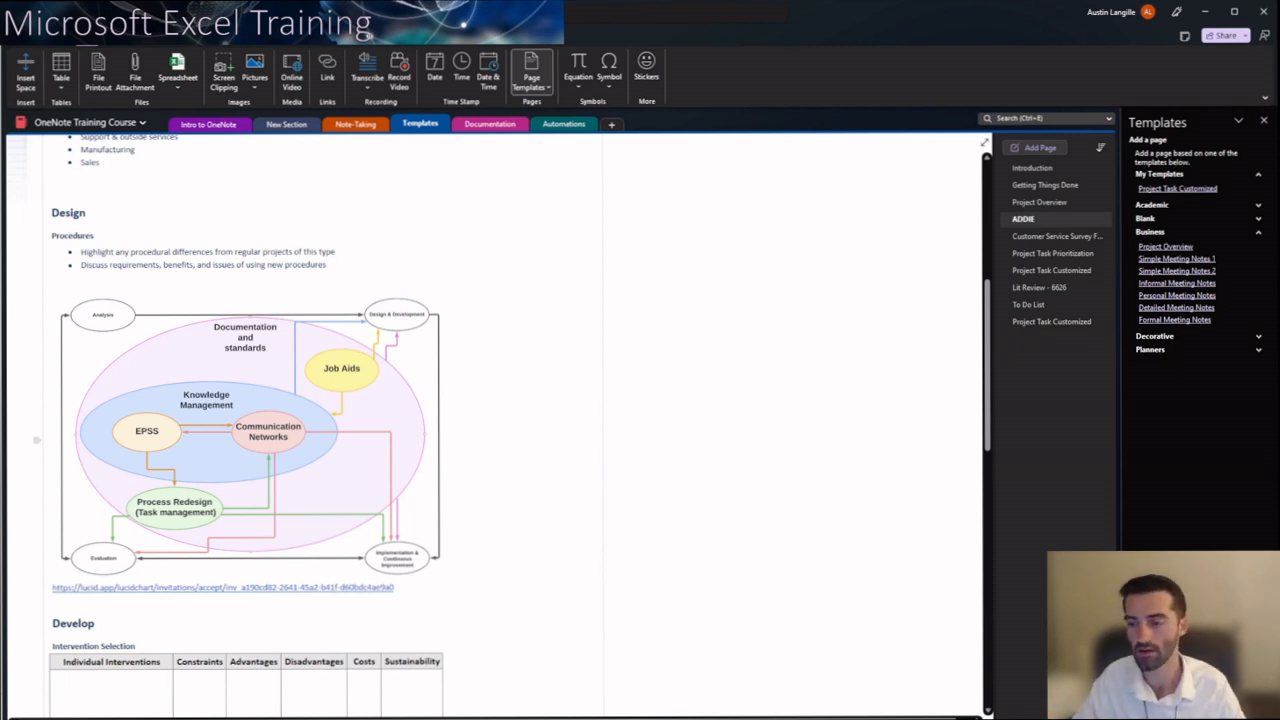
scroll(500, 420, "up", 3)
scroll(500, 420, "down", 3)
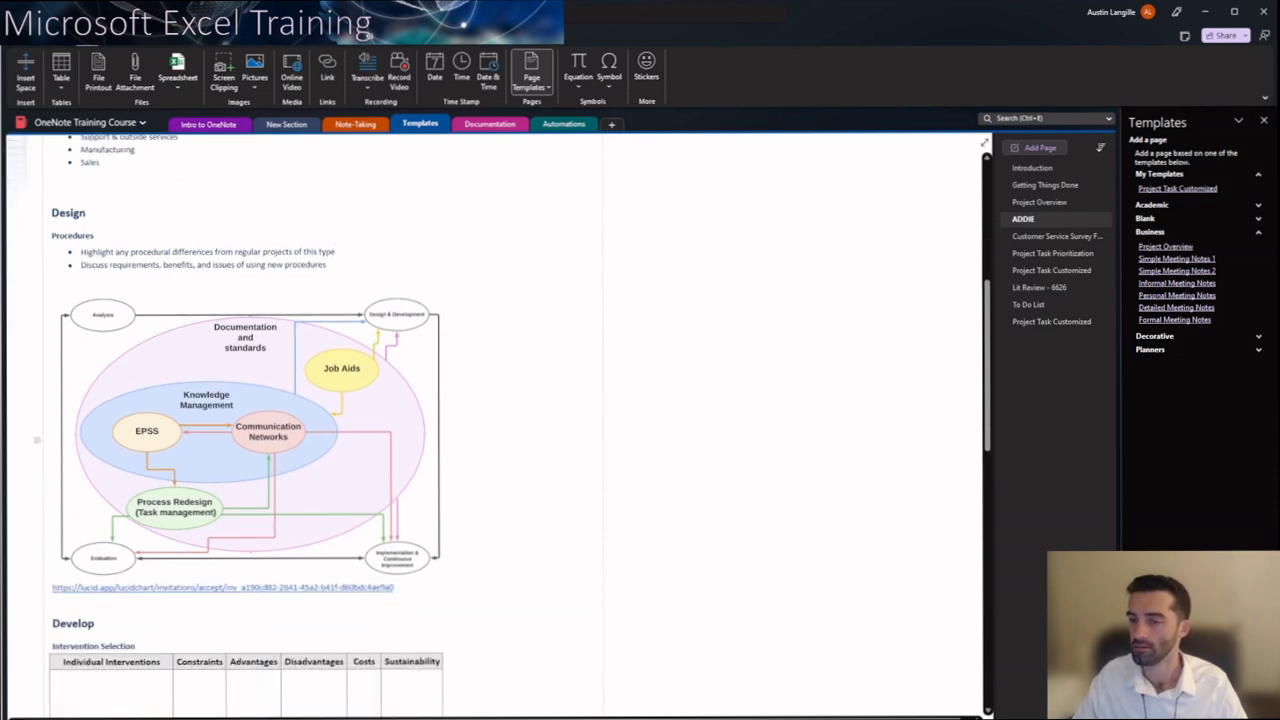
scroll(500, 420, "down", 5)
scroll(500, 420, "up", 2)
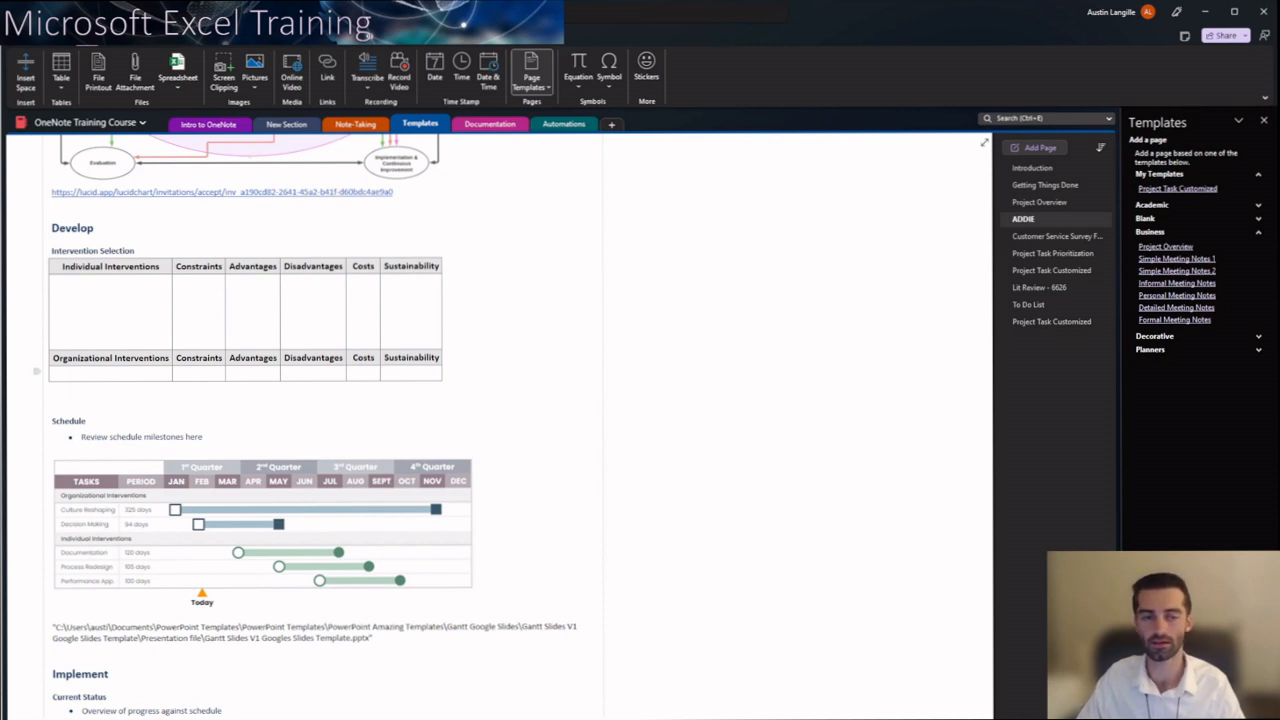
Review the remainder of the ADDIE page, from the schedule chart and Implement section with its PASCI Chart through Evaluate to Misc.
scroll(300, 420, "down", 2)
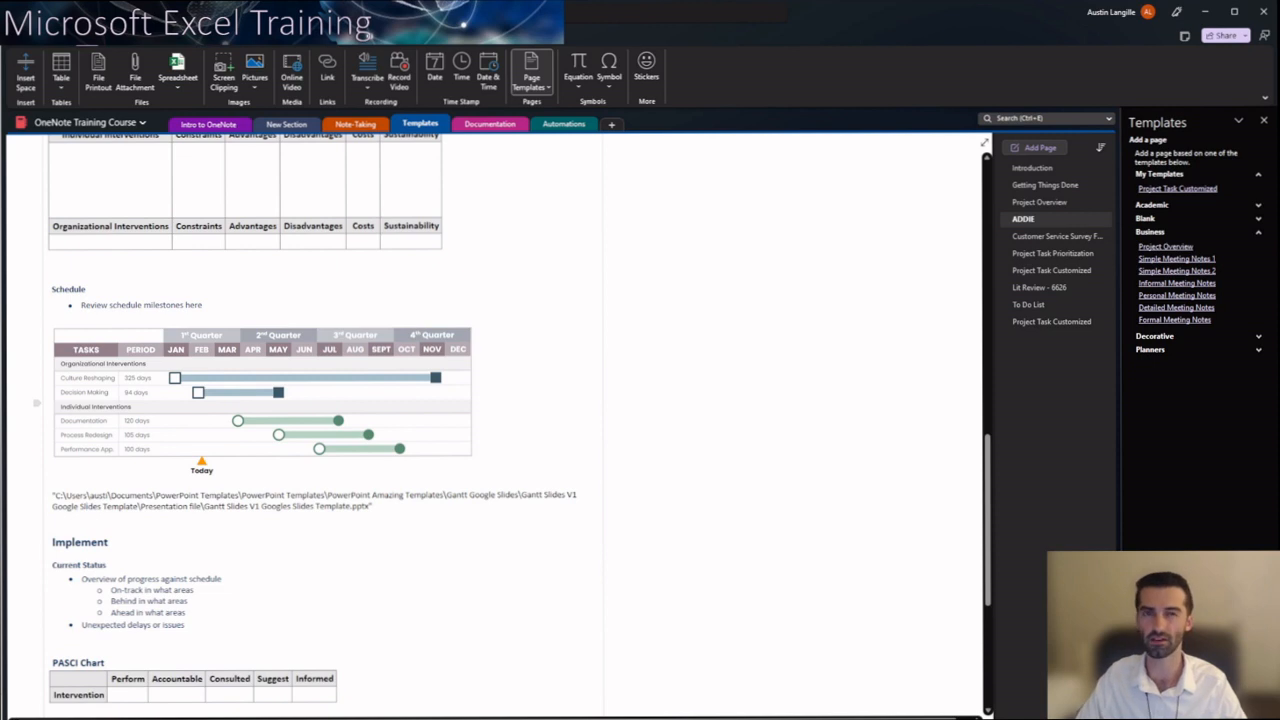
scroll(295, 400, "down", 4)
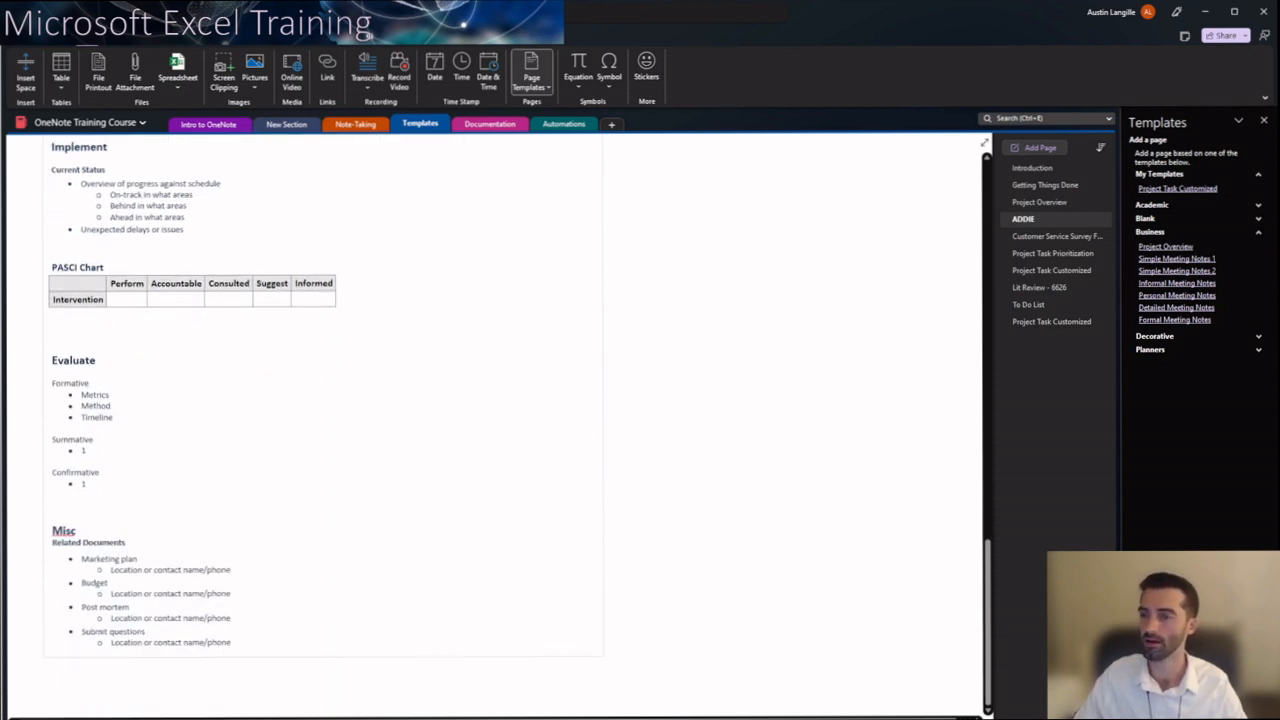
scroll(295, 400, "up", 1)
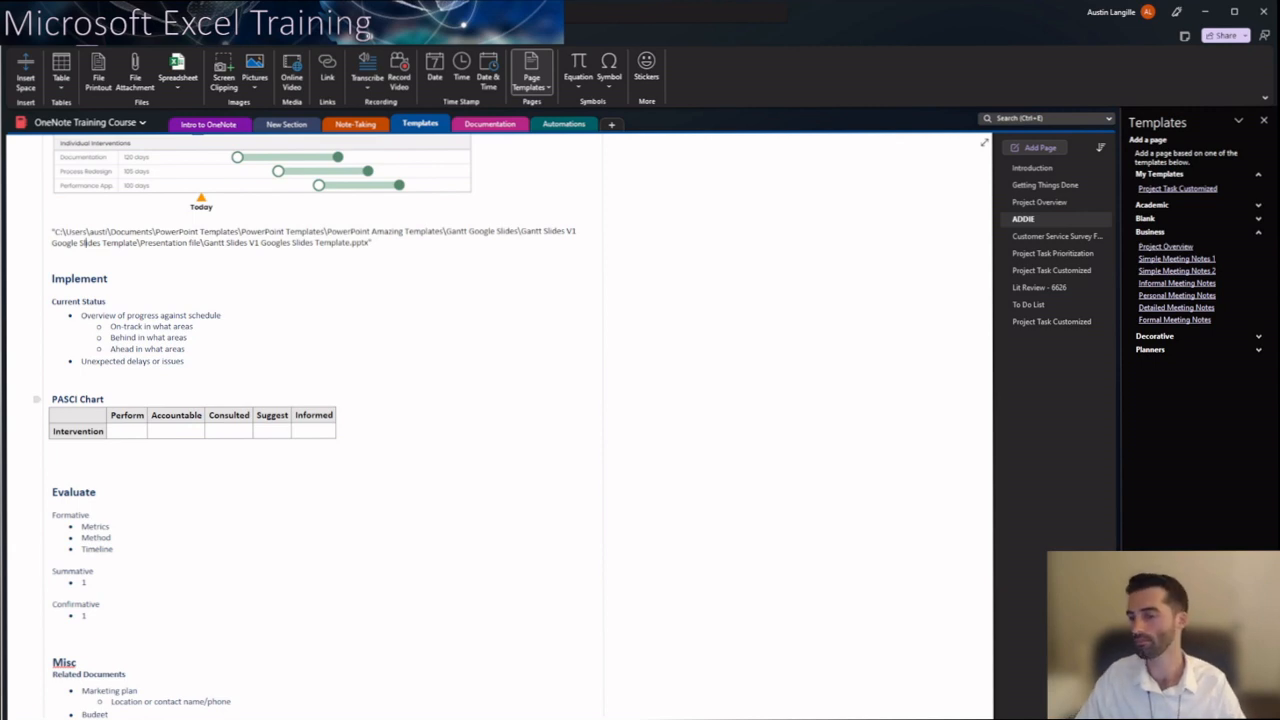
scroll(84, 242, "down", 3)
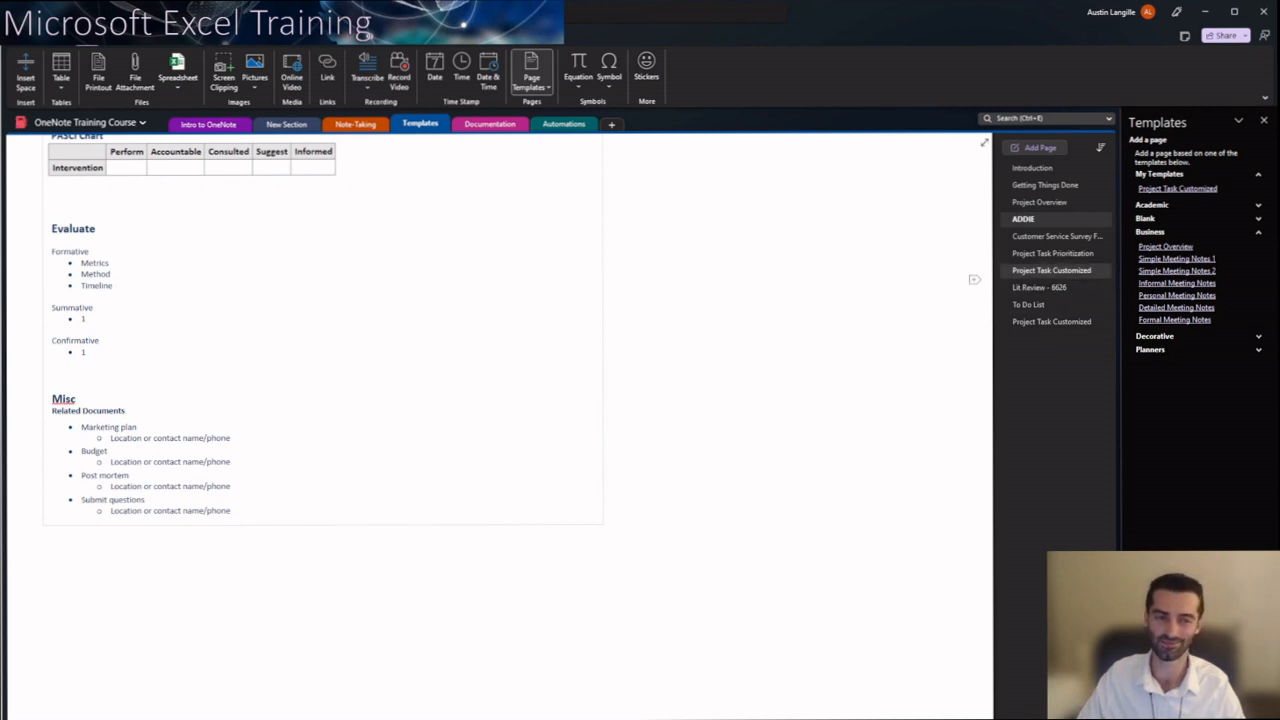
Examine the Customer Service Survey Form page, covering its whole checklist table from Acknowledge, Align, Assure to Regulatory Critical.
left_click(1056, 236)
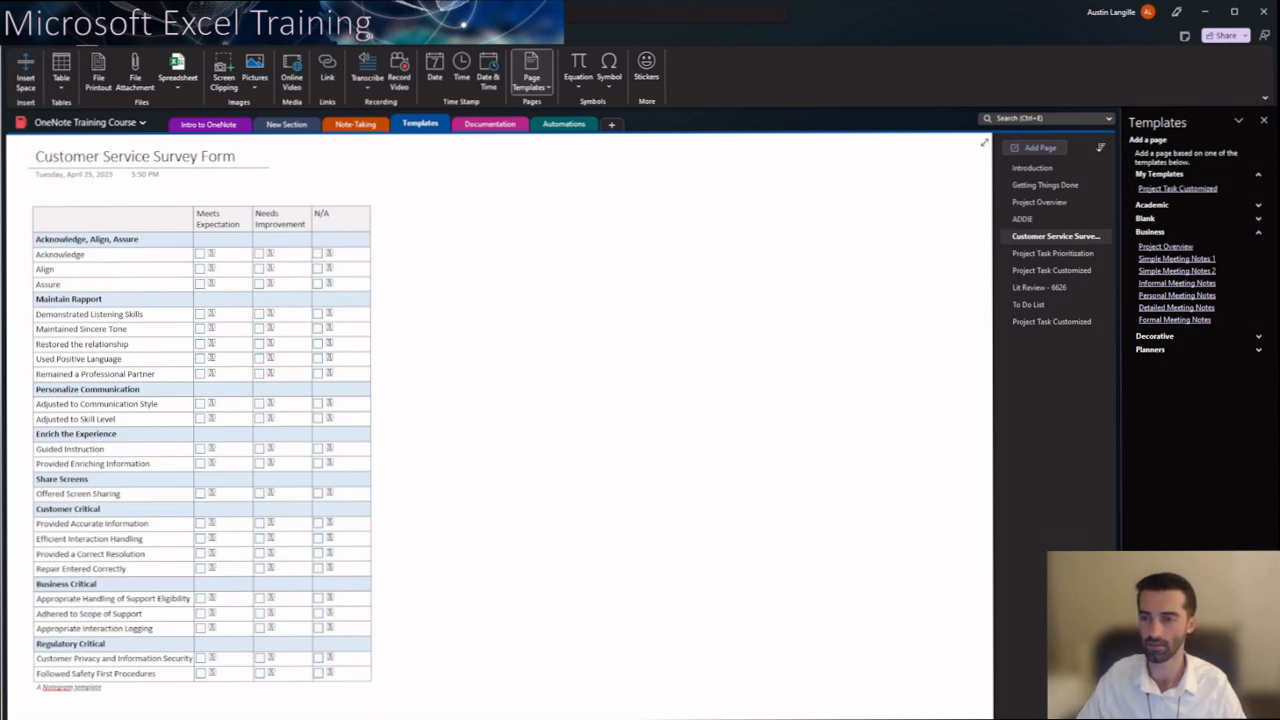
scroll(500, 420, "down", 3)
scroll(500, 420, "up", 3)
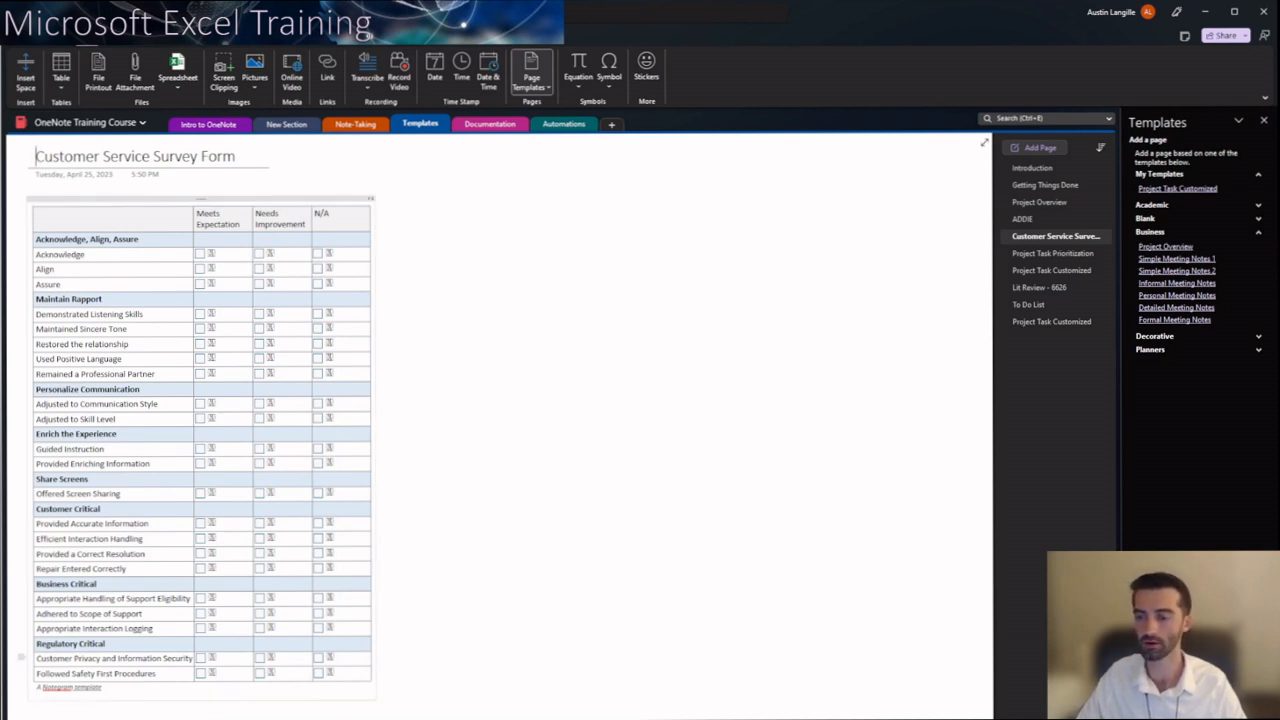
scroll(21, 389, "down", 3)
scroll(21, 389, "up", 3)
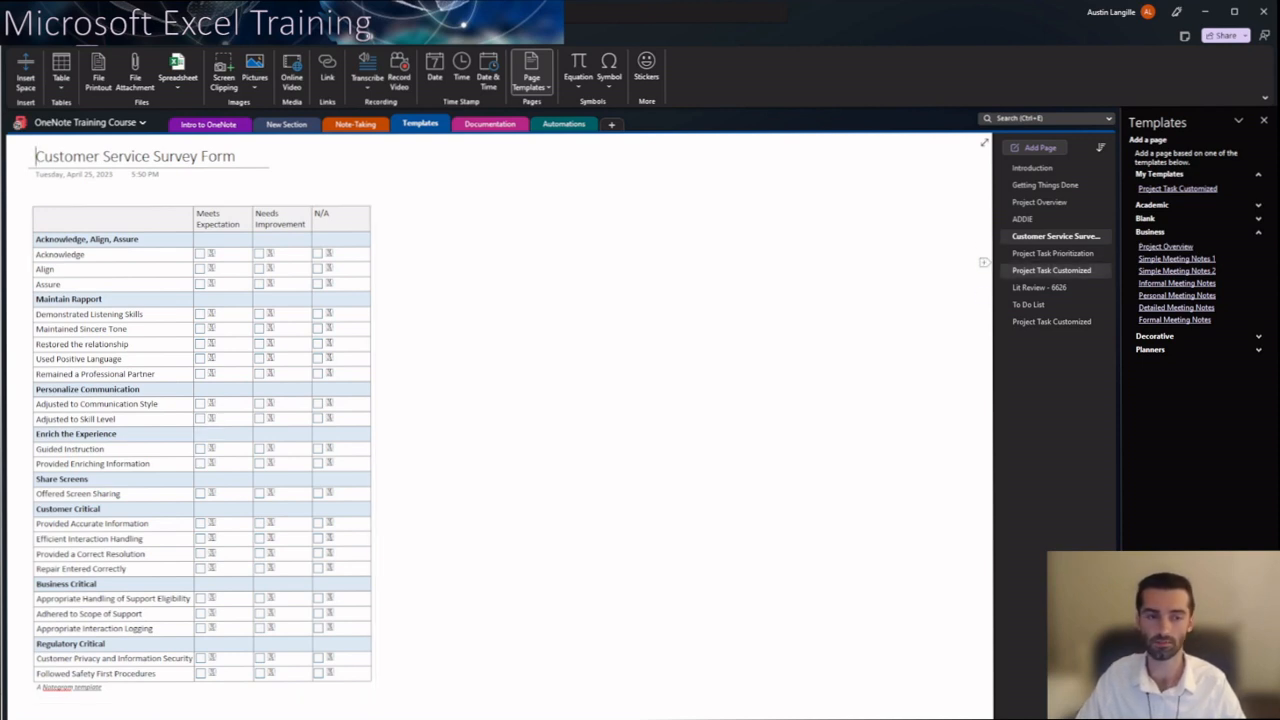
Look over the Project Task Prioritization, Project Task Customized and Lit Review - 6626 pages in turn.
left_click(1055, 253)
left_click(1052, 270)
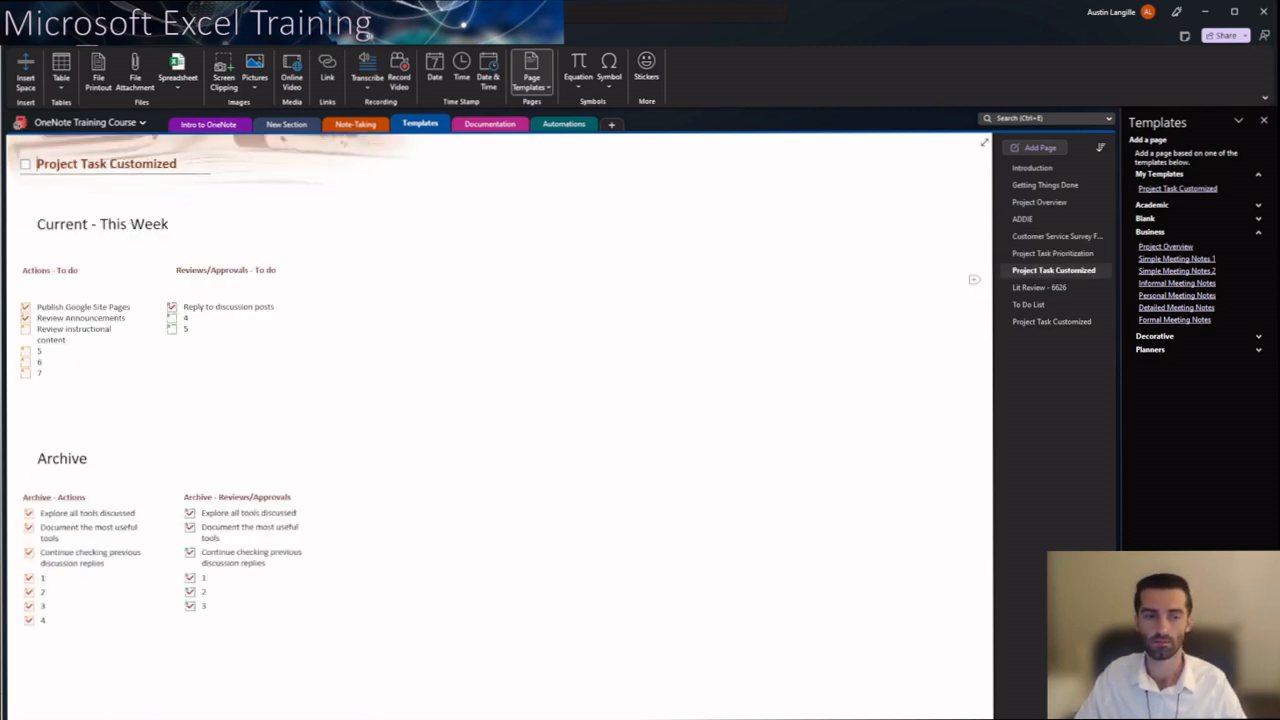
left_click(1043, 287)
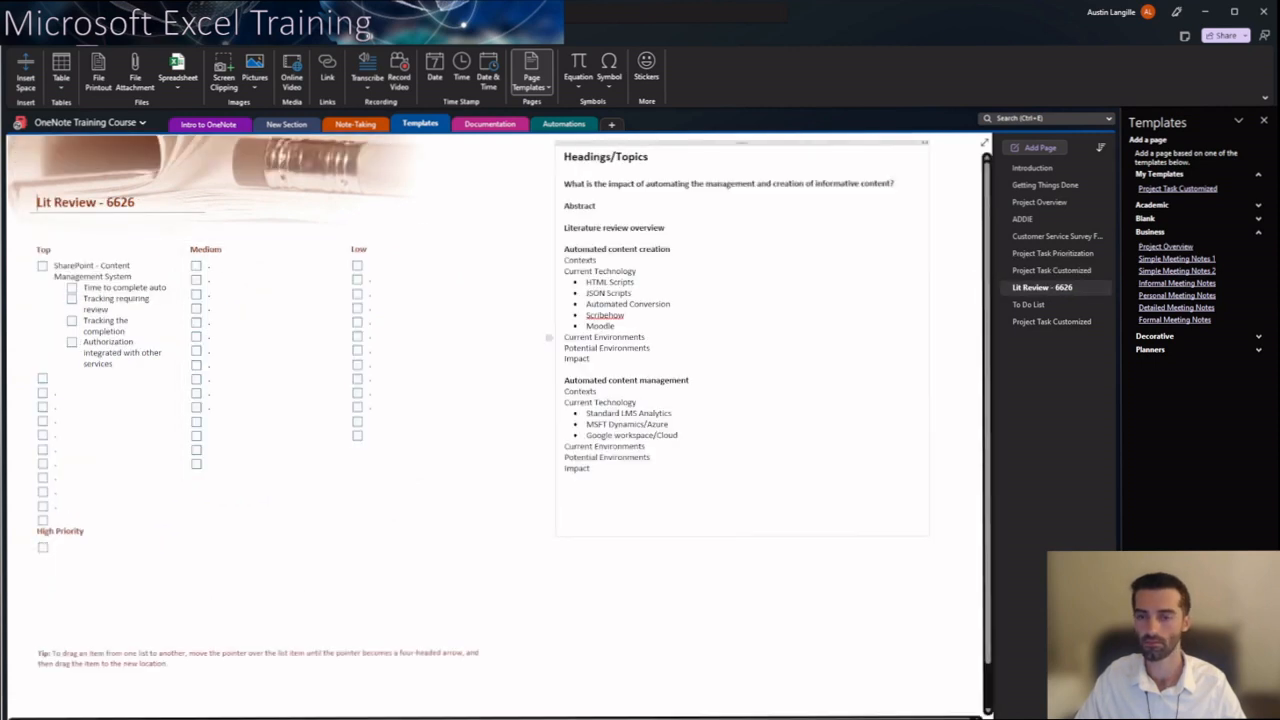